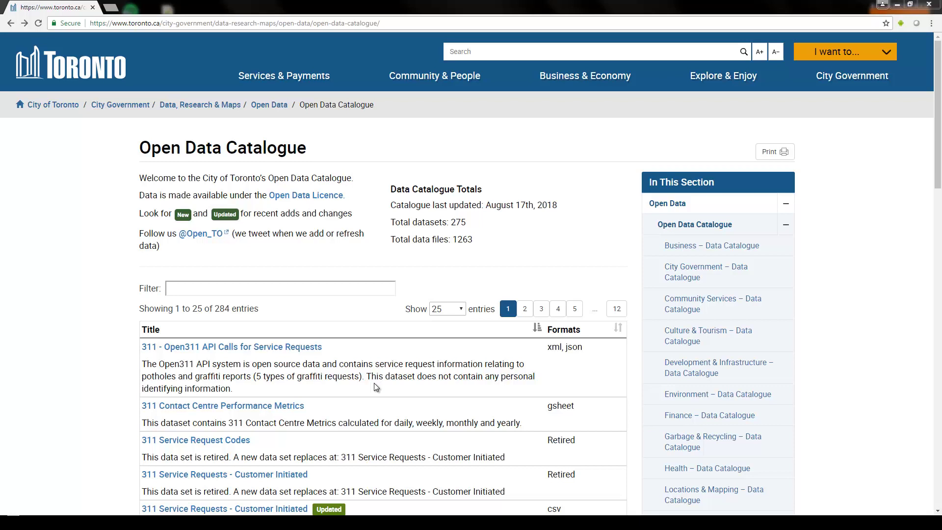
# Filter the Toronto Open Data Catalogue for '3d' and view the 3D Massing dataset details.
pyautogui.click(318, 290)
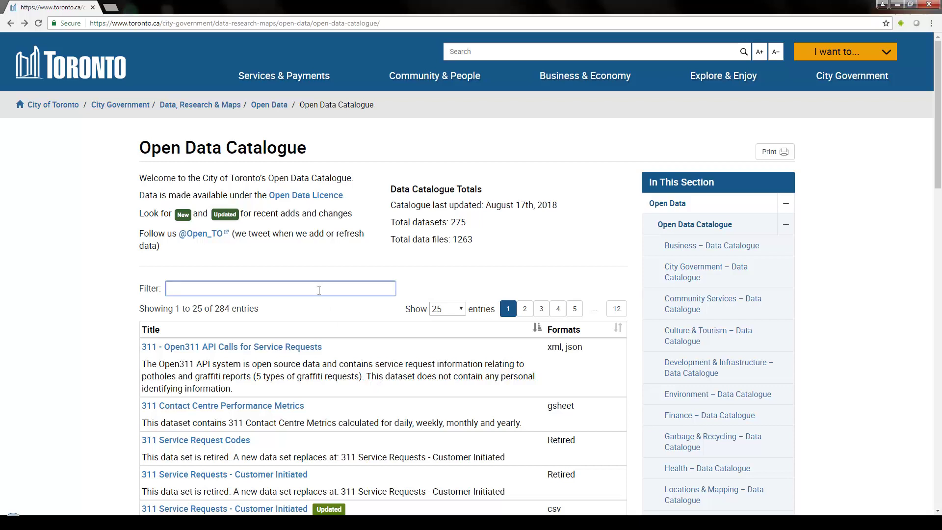
pyautogui.write('3d massing')
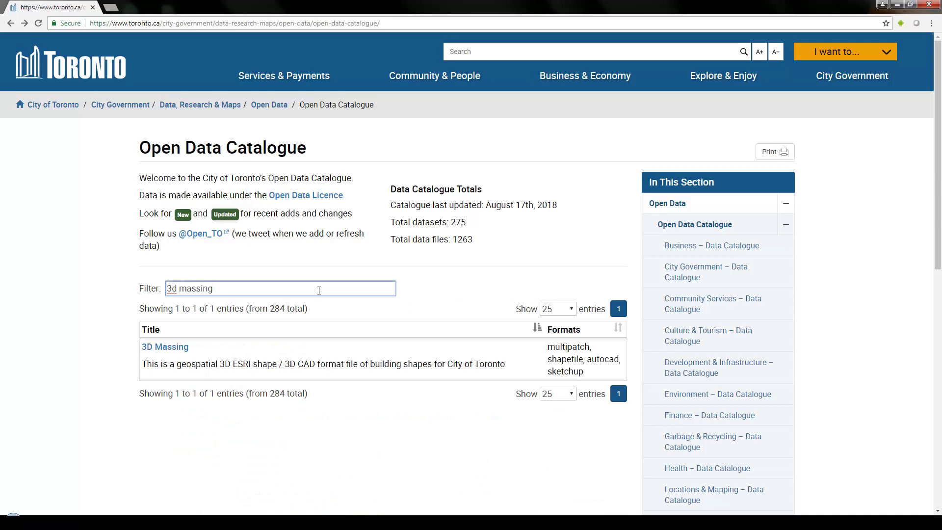
pyautogui.click(142, 350)
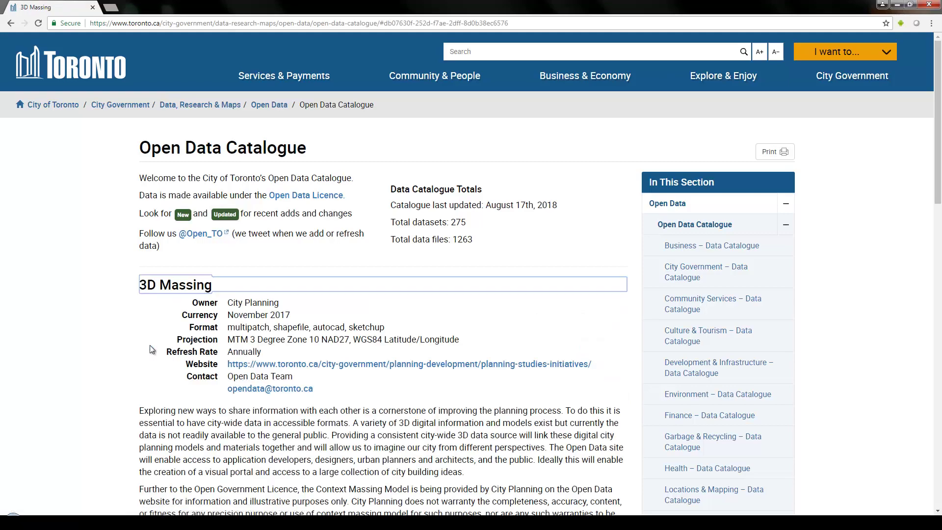
pyautogui.moveTo(940, 132); pyautogui.dragTo(931, 426)
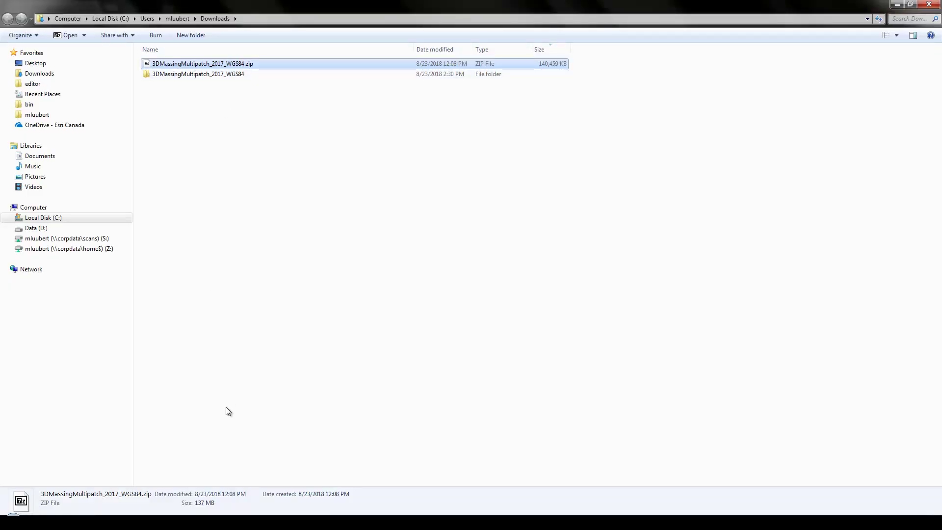
# Launch ArcGIS Pro by searching 'arcgis pro' from the Windows Start search.
pyautogui.press('super')
pyautogui.write('arcgis')
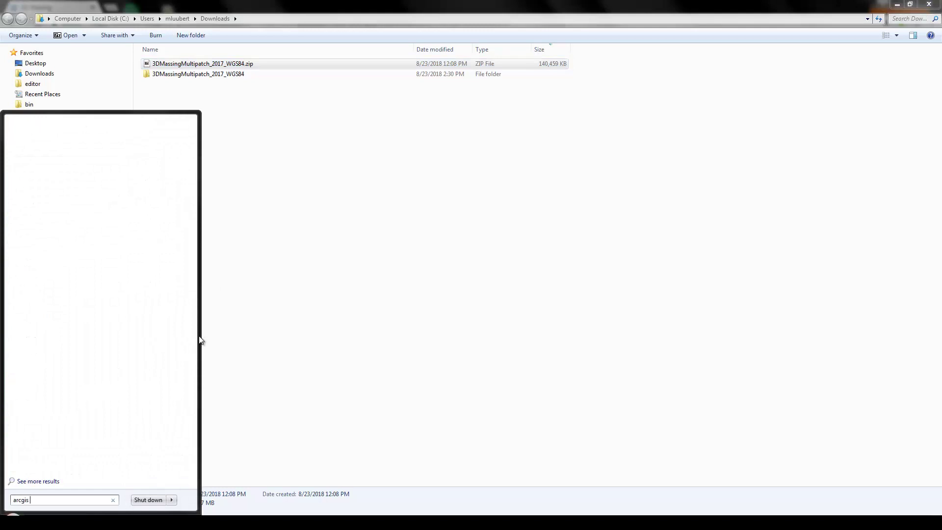
pyautogui.write(' pro')
pyautogui.press('Return')
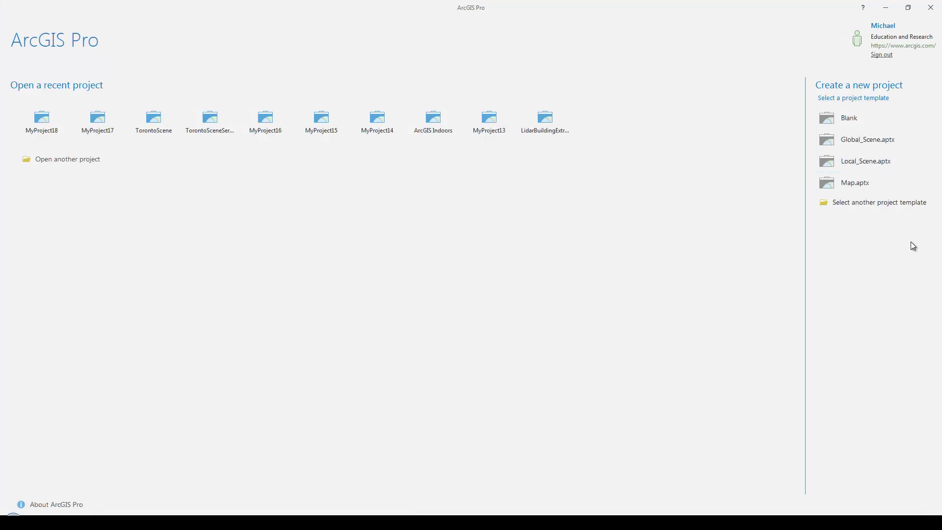
# Create the MyProject19 project from the Global_Scene.aptx template.
pyautogui.click(865, 144)
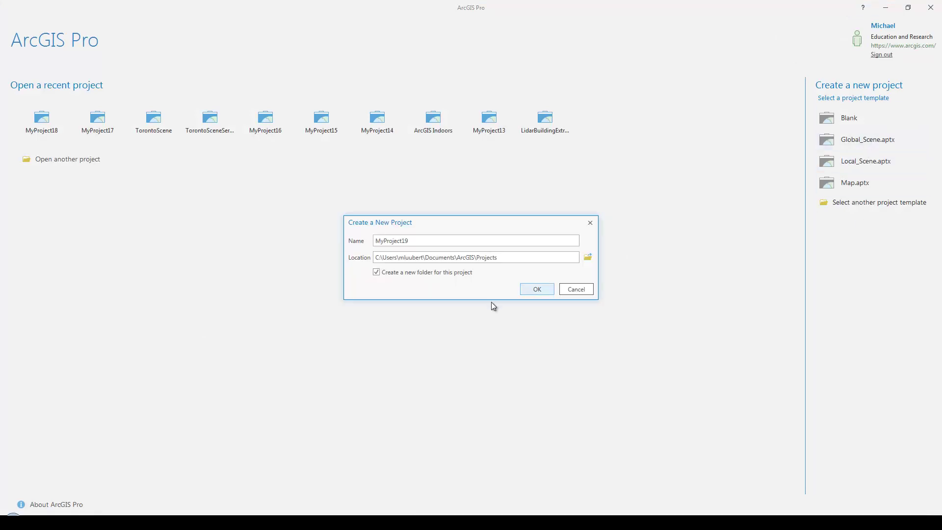
pyautogui.click(533, 290)
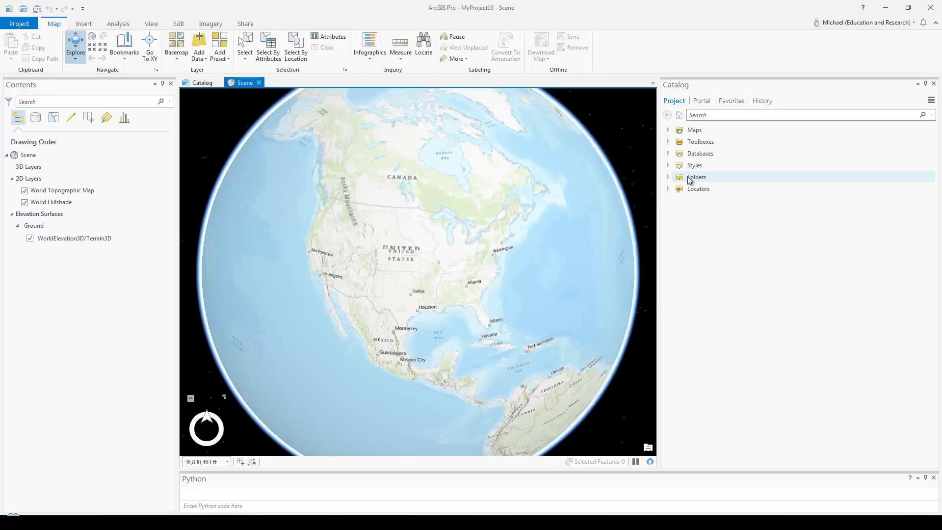
# Add a folder connection to Downloads\3DMassingMultipatch_2017_WGS84 and expand the project's Folders.
pyautogui.rightClick(689, 177)
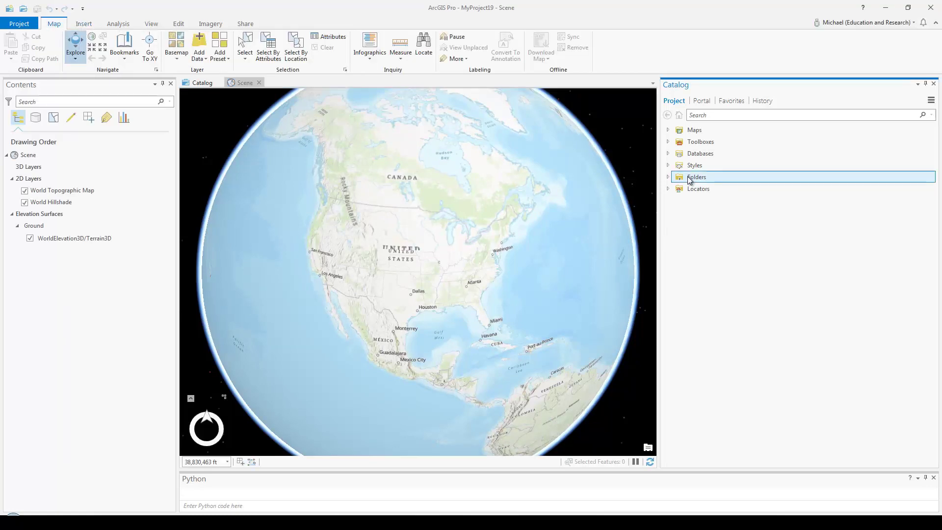
pyautogui.click(706, 188)
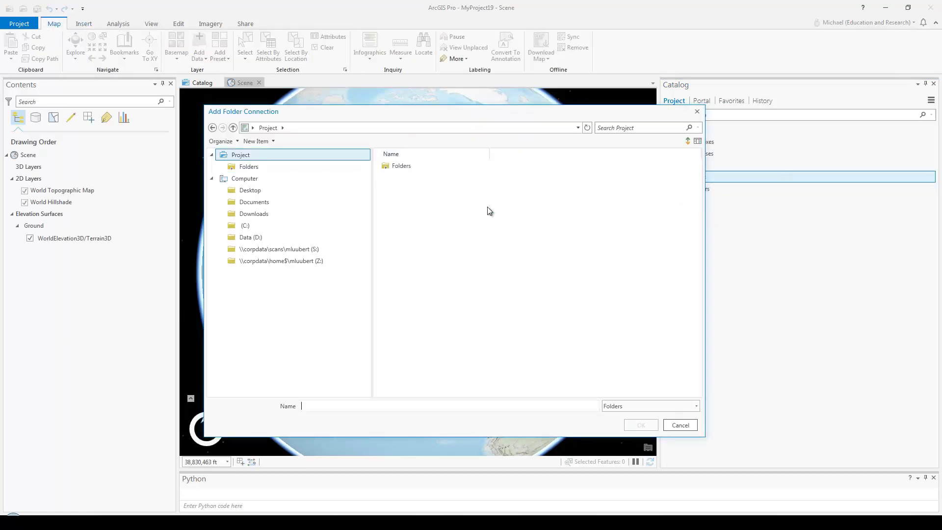
pyautogui.click(233, 218)
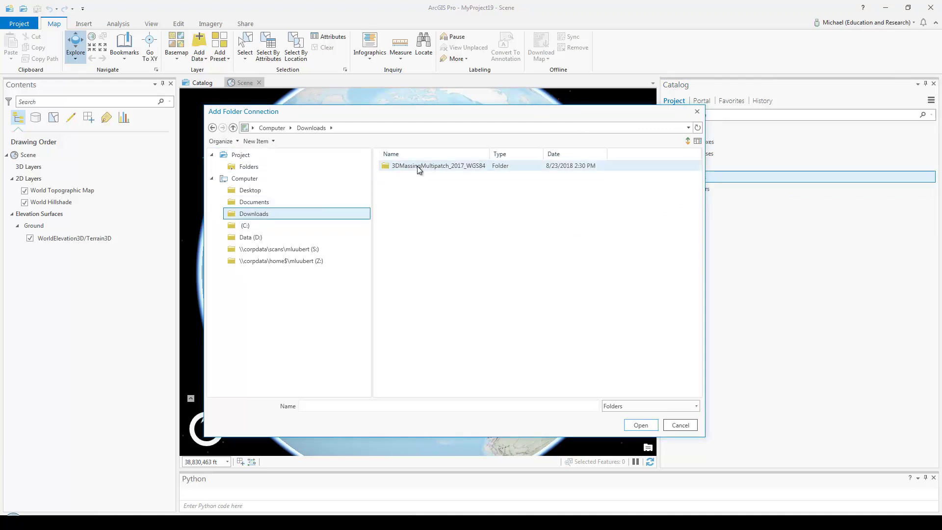
pyautogui.click(469, 167)
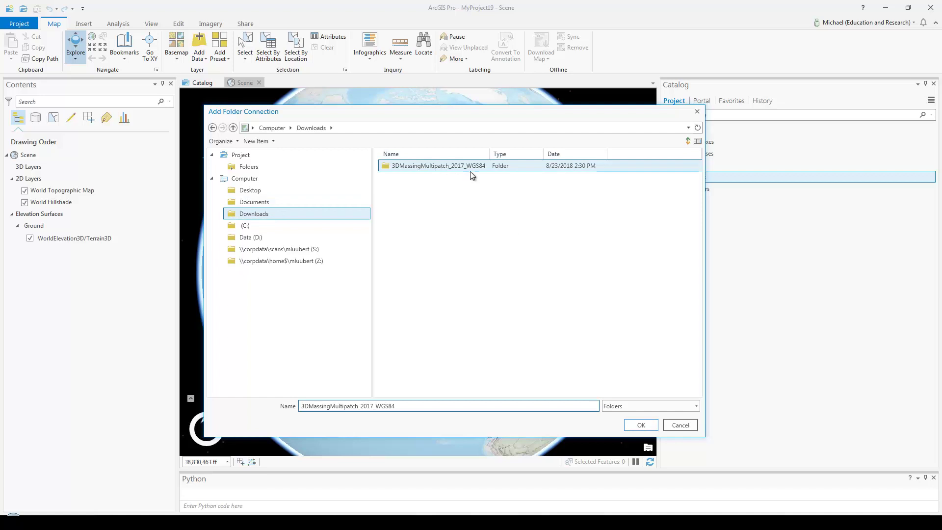
pyautogui.click(641, 425)
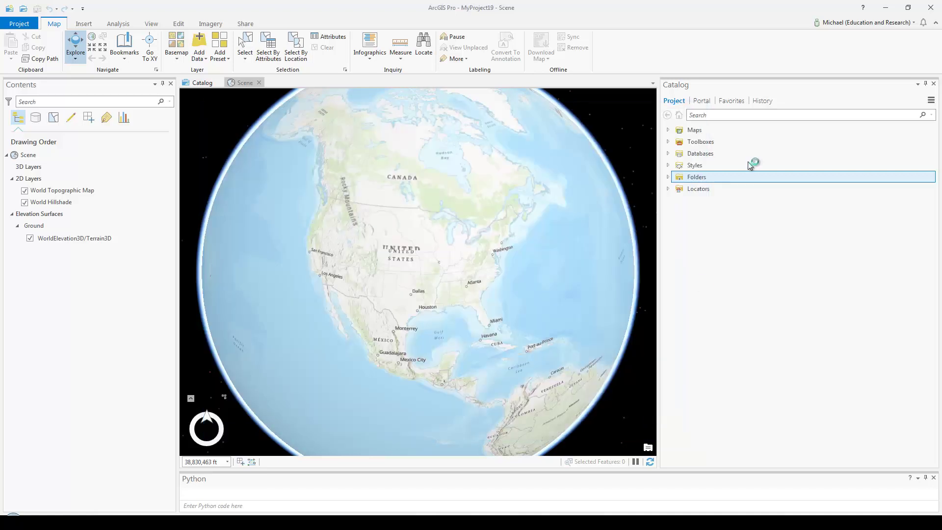
pyautogui.click(668, 177)
# Browse the 3DMassingMultipatch_2017_WGS84.gdb datasets and drag Context_Tiles into the scene.
pyautogui.click(675, 200)
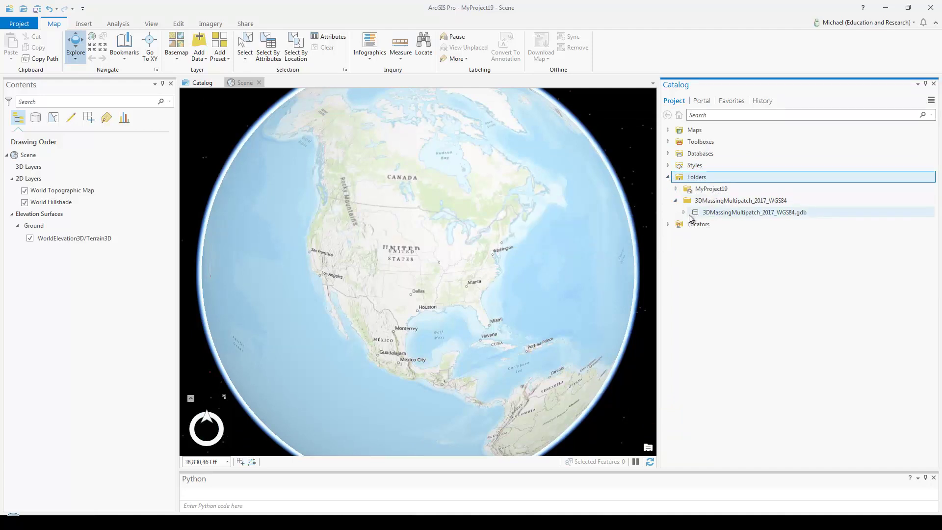
pyautogui.click(684, 212)
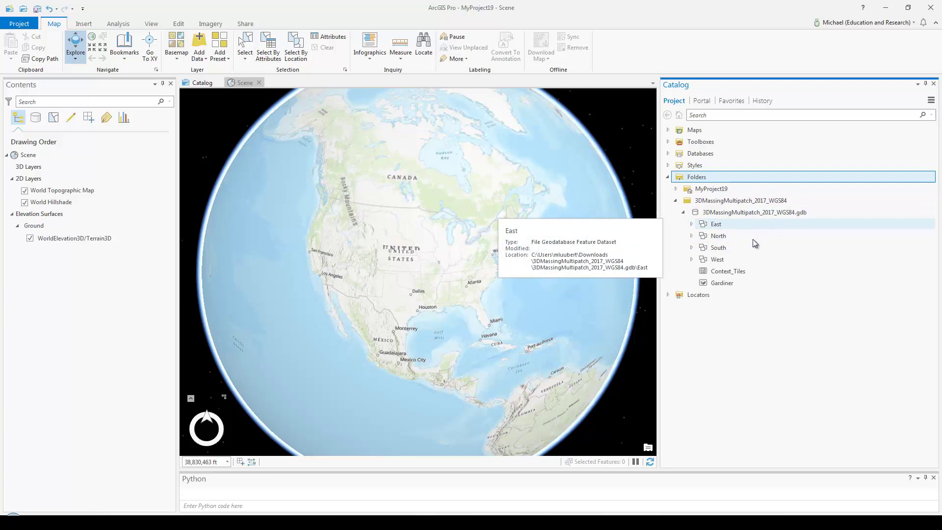
pyautogui.click(690, 224)
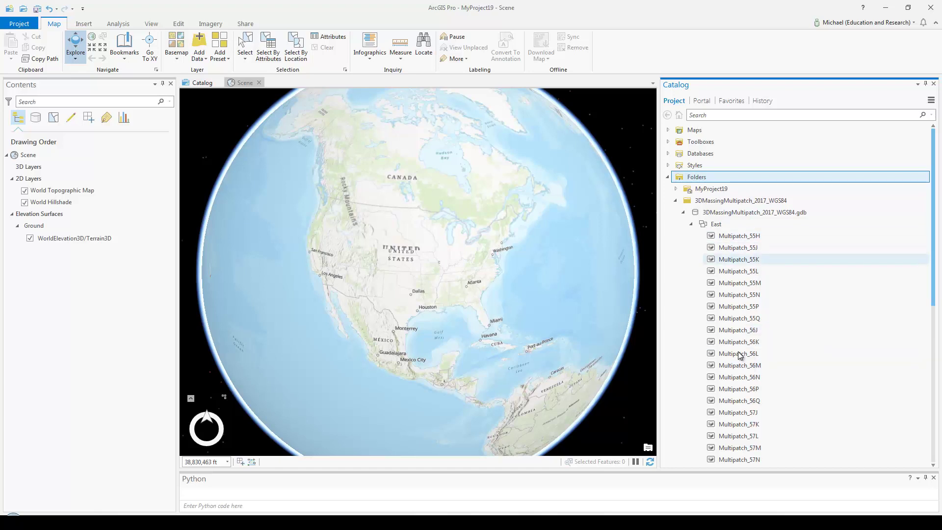
pyautogui.click(692, 224)
pyautogui.click(719, 271)
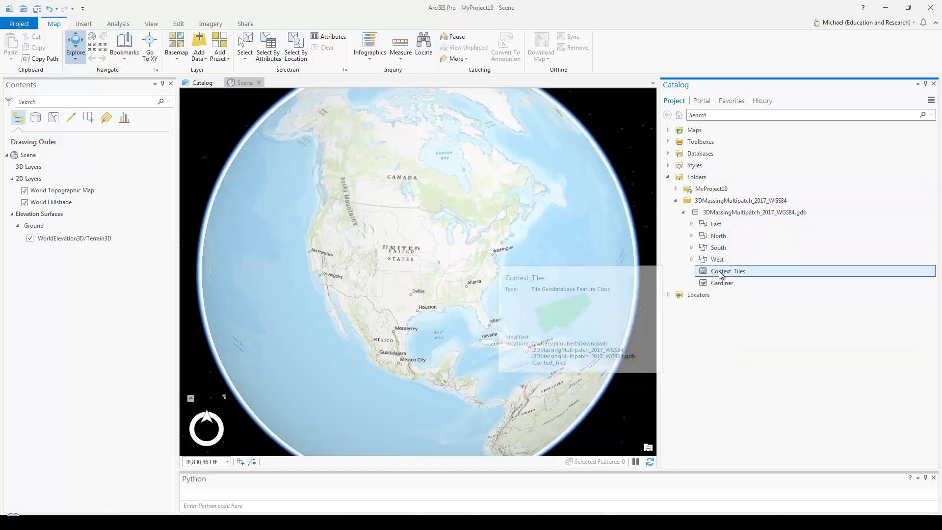
pyautogui.moveTo(719, 271); pyautogui.dragTo(395, 259)
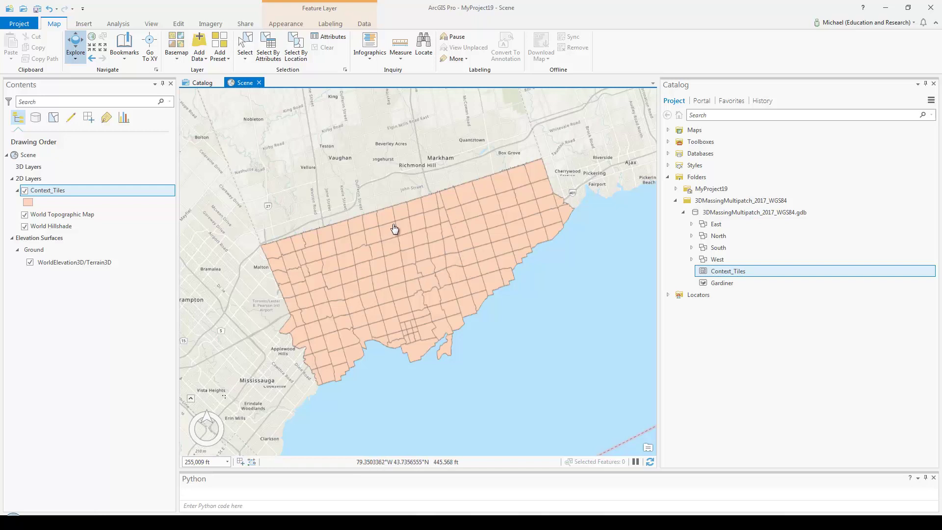
# Set the Context_Tiles layer transparency to about 63%.
pyautogui.scroll(5, 443, 274)
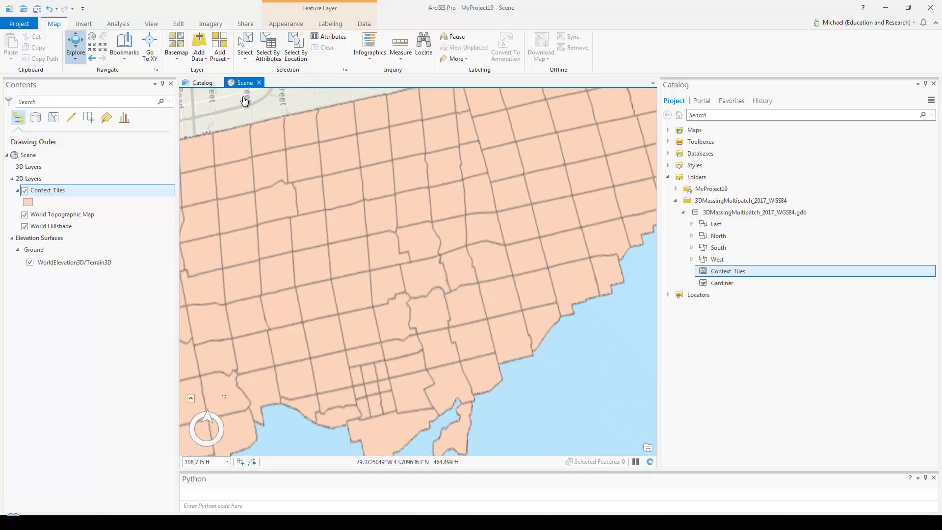
pyautogui.click(288, 25)
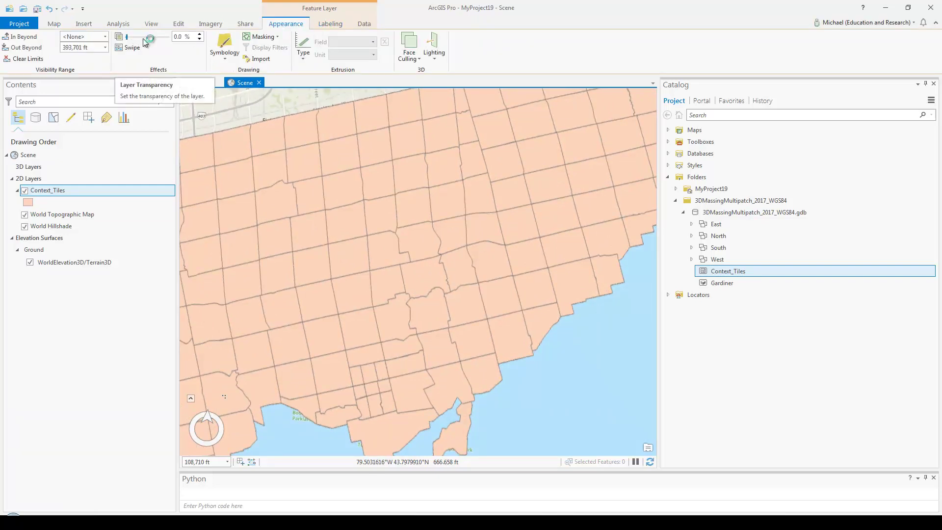
pyautogui.click(143, 39)
pyautogui.moveTo(147, 42); pyautogui.dragTo(158, 41)
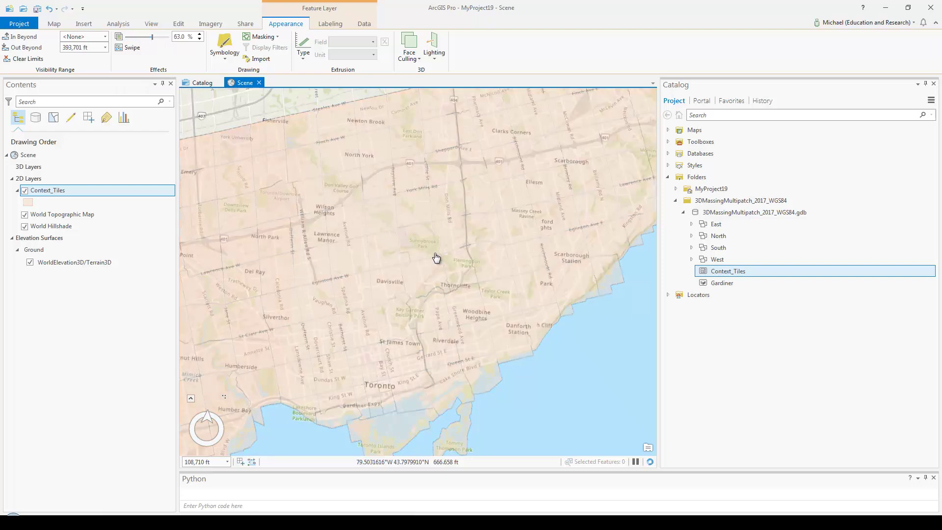
# Navigate to Flemingdon Park and Thorncliffe and identify the tile there as 54L.
pyautogui.moveTo(479, 290); pyautogui.dragTo(459, 295, button='middle')
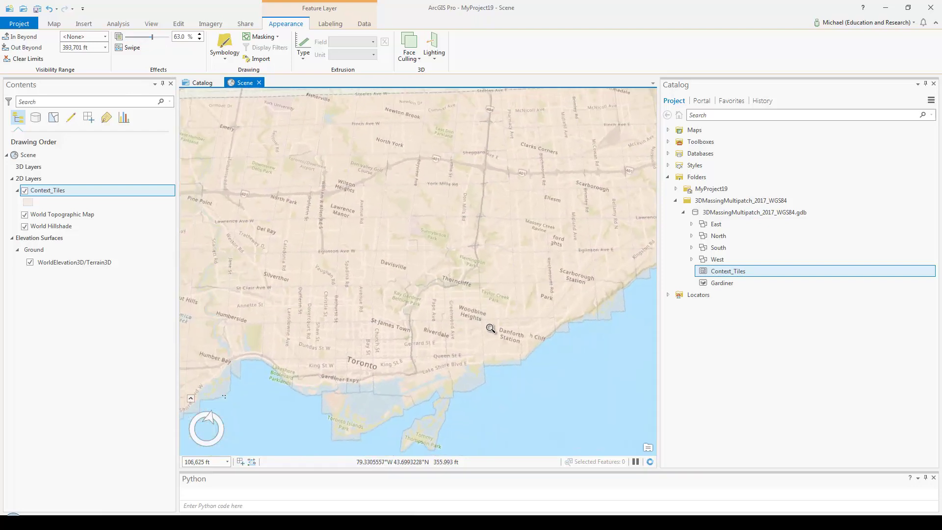
pyautogui.scroll(5, 491, 329)
pyautogui.moveTo(495, 293); pyautogui.dragTo(290, 431)
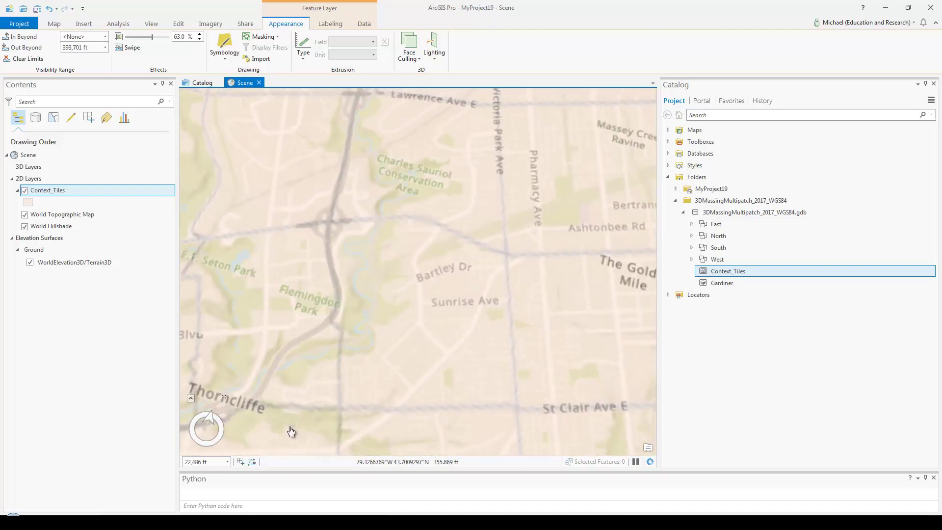
pyautogui.scroll(-5, 334, 370)
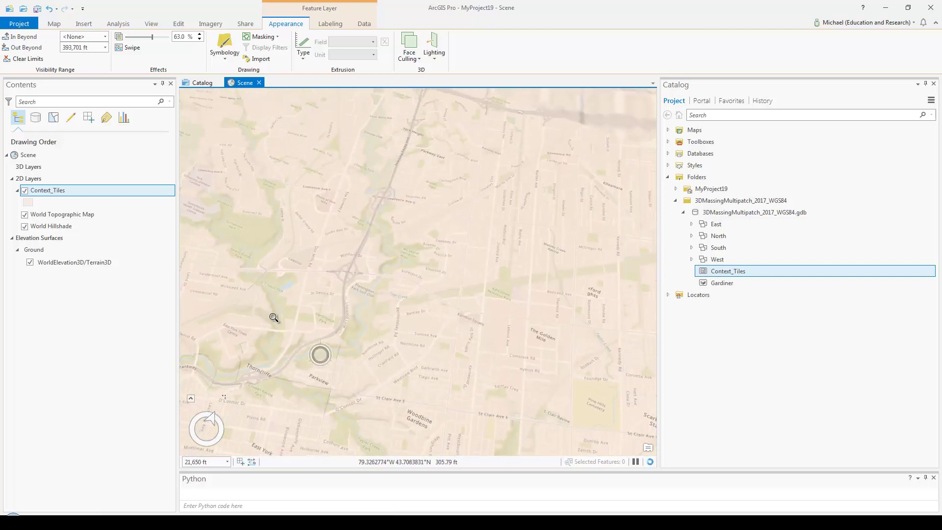
pyautogui.scroll(-3, 265, 305)
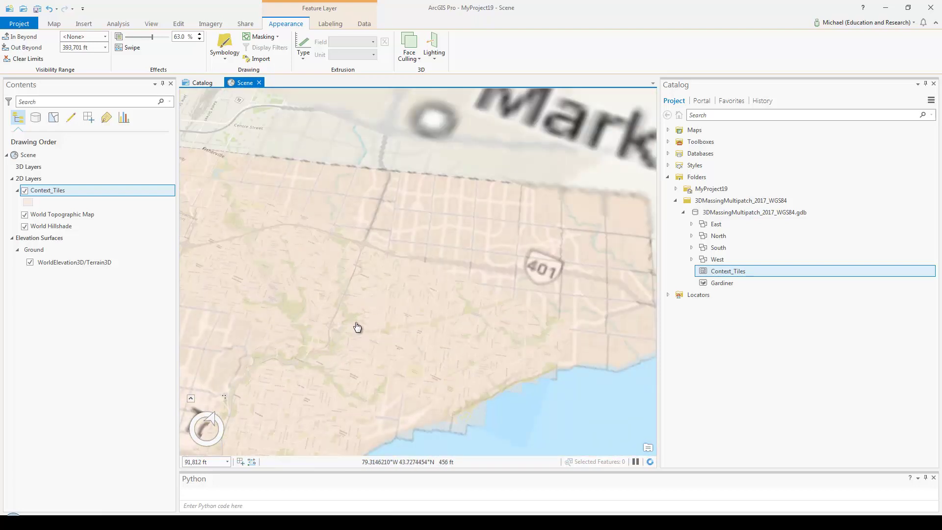
pyautogui.scroll(5, 365, 366)
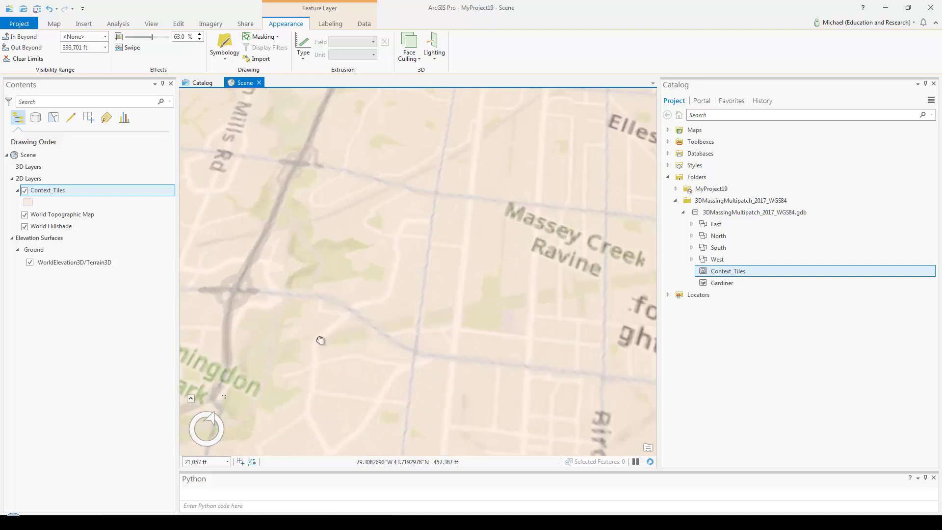
pyautogui.moveTo(321, 340); pyautogui.dragTo(399, 279)
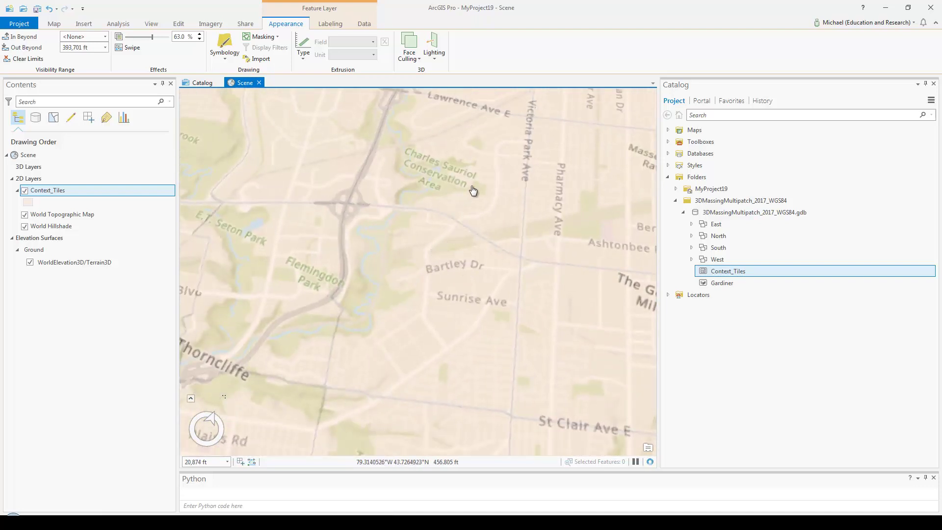
pyautogui.click(459, 179)
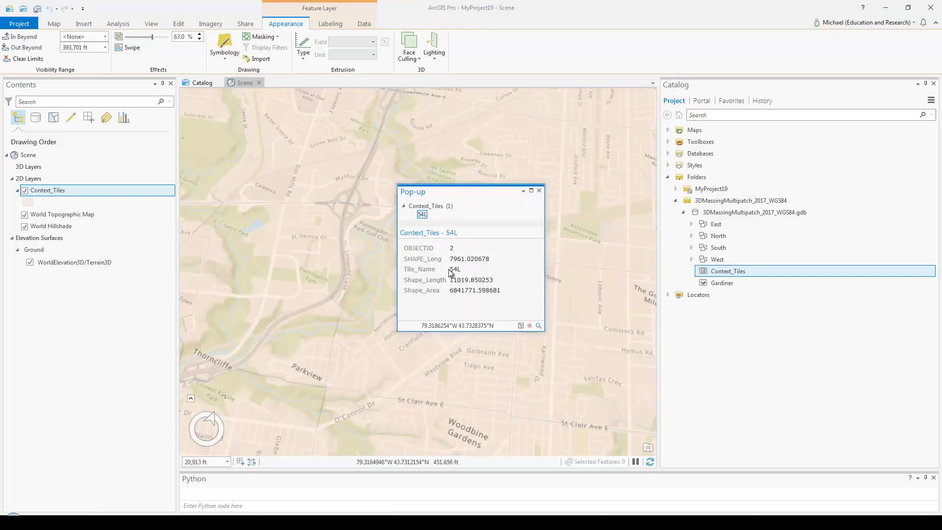
pyautogui.click(540, 190)
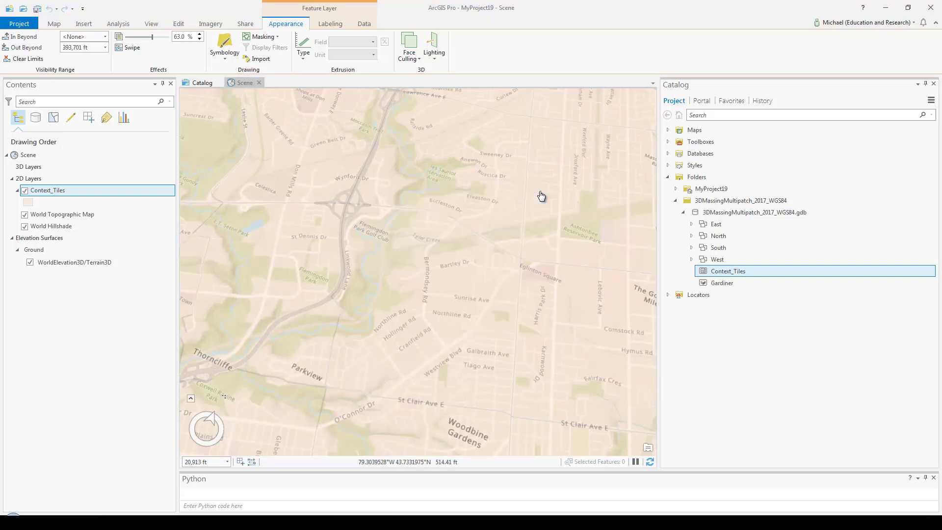
# Add Multipatch_54L from the North dataset into the scene's Contents.
pyautogui.click(691, 236)
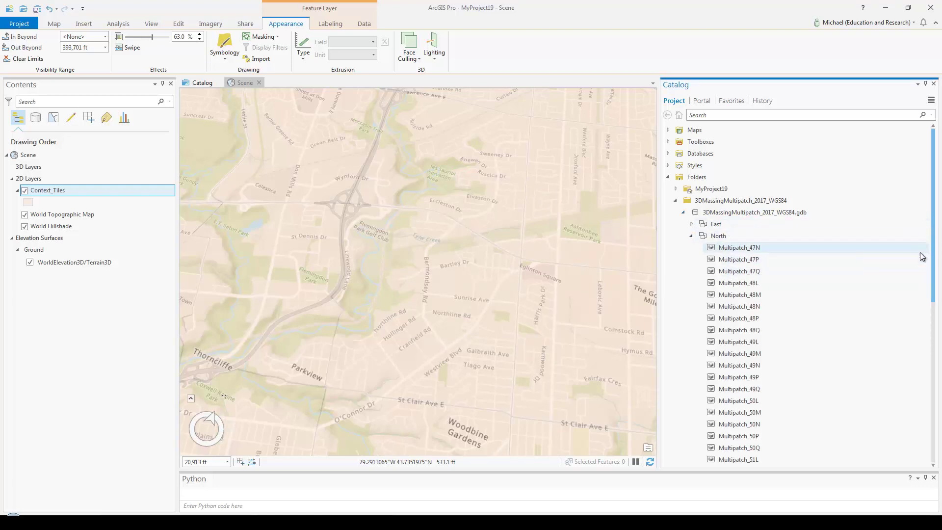
pyautogui.moveTo(933, 290); pyautogui.dragTo(931, 411)
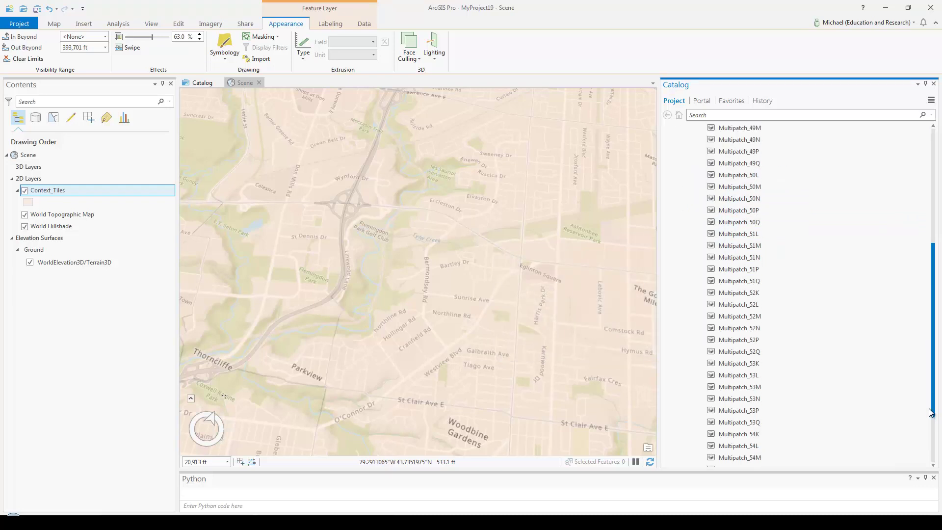
pyautogui.moveTo(738, 449); pyautogui.dragTo(21, 166)
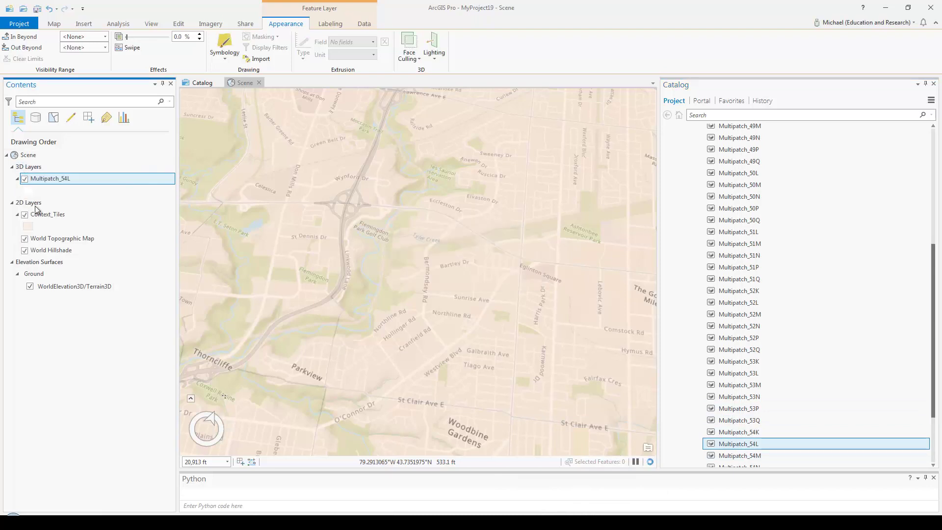
# Remove the Context_Tiles layer from the scene.
pyautogui.click(53, 217)
pyautogui.rightClick(52, 216)
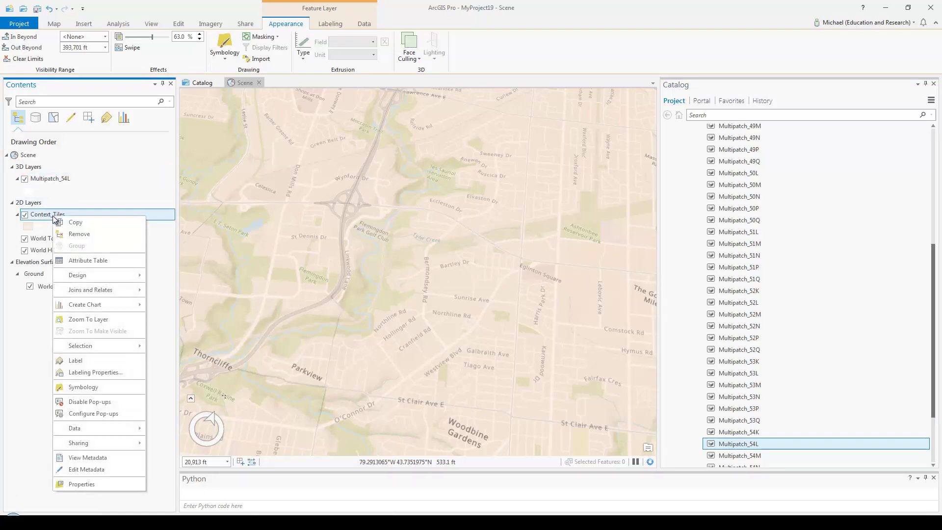
pyautogui.click(72, 238)
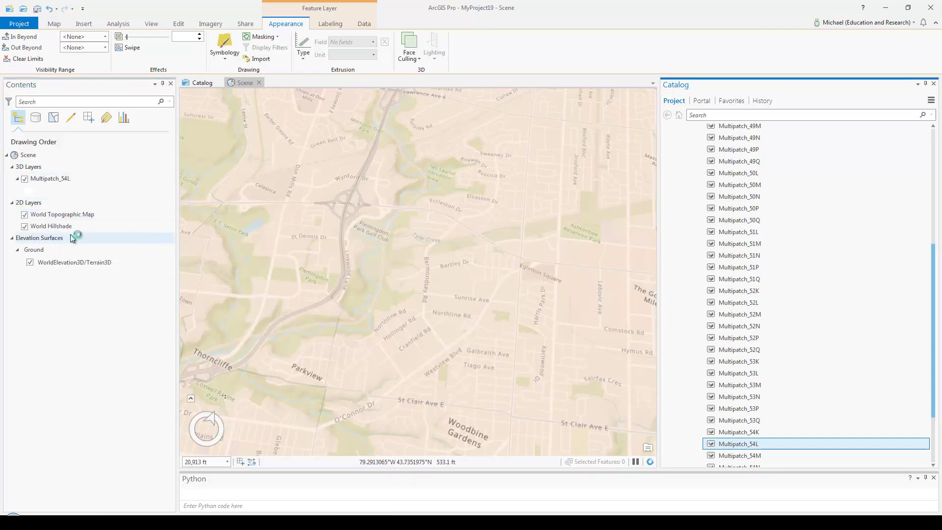
pyautogui.click(55, 178)
# Set Multipatch_54L elevation to On the ground, then tilt the view over Tyler Creek.
pyautogui.rightClick(49, 179)
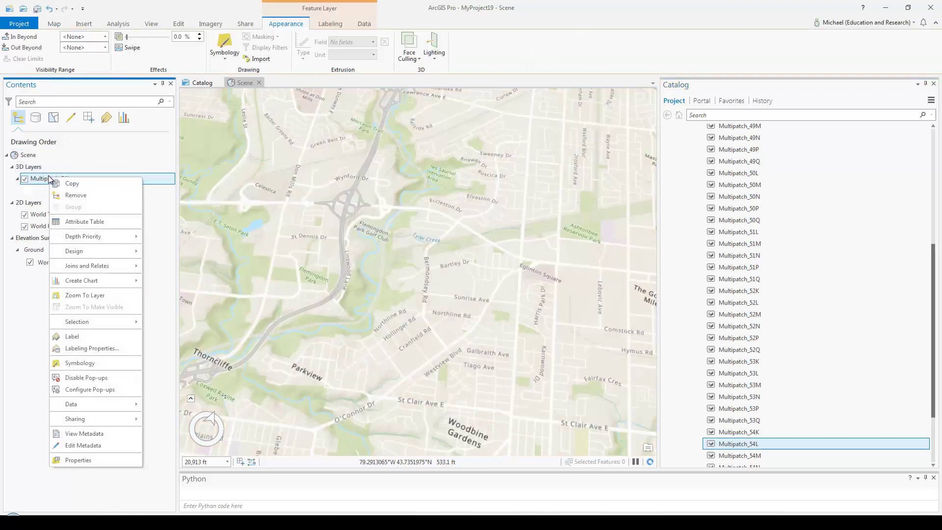
pyautogui.click(78, 460)
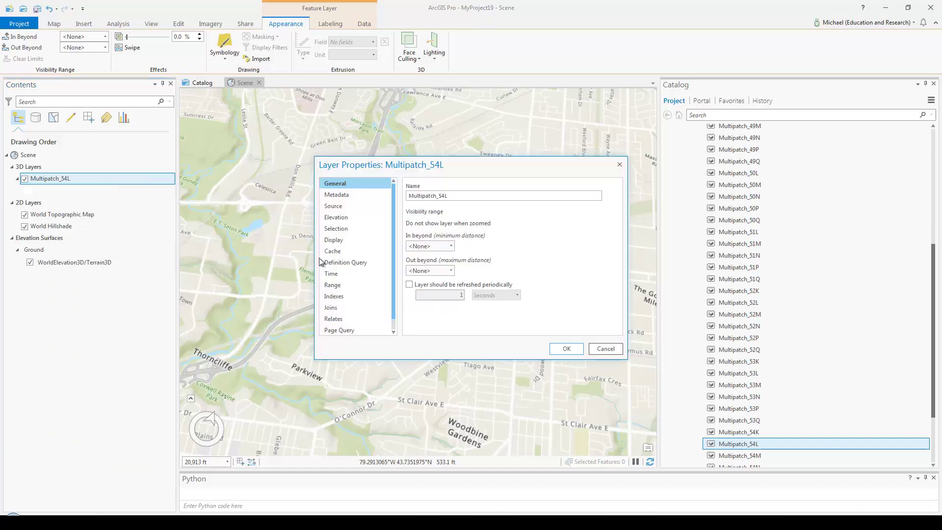
pyautogui.click(352, 220)
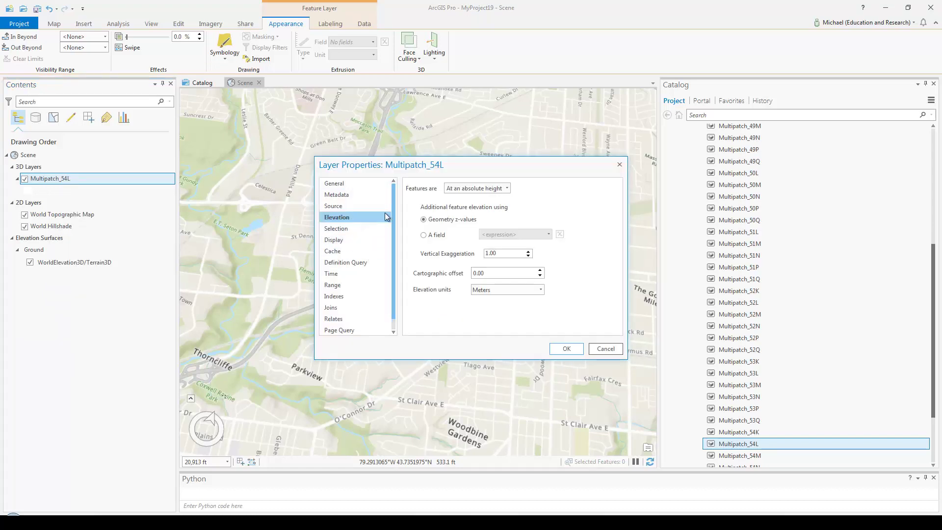
pyautogui.click(506, 189)
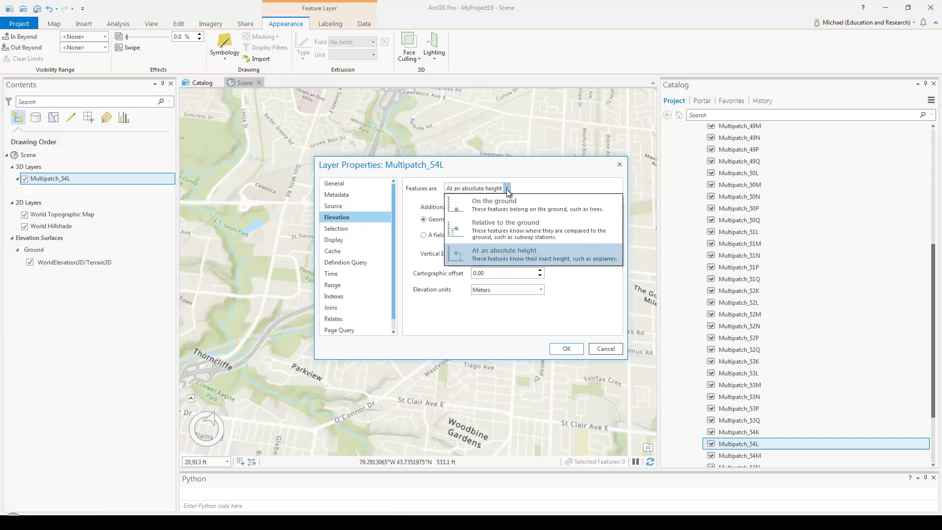
pyautogui.click(499, 207)
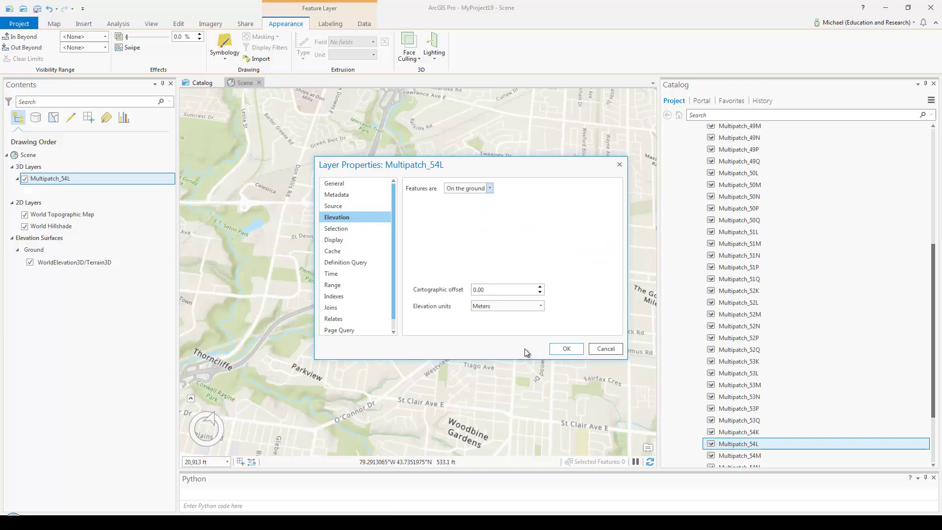
pyautogui.click(565, 349)
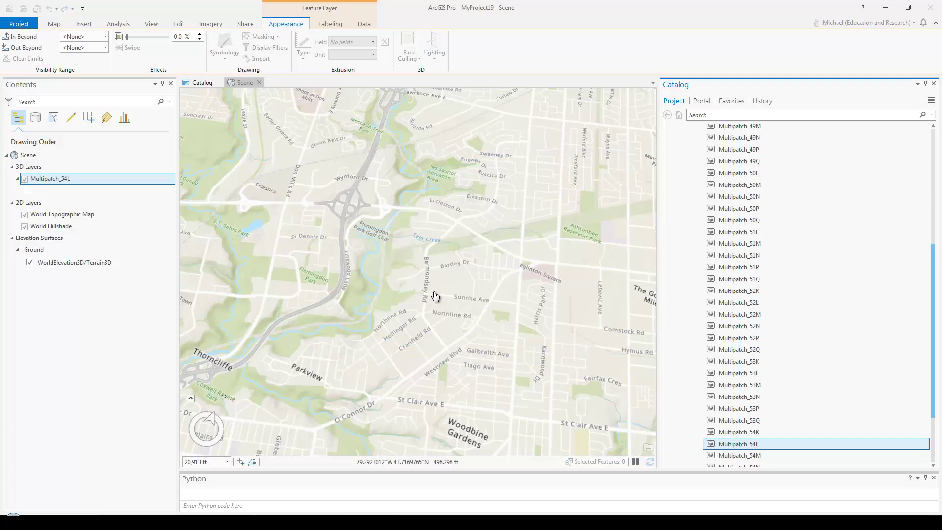
pyautogui.scroll(5, 417, 277)
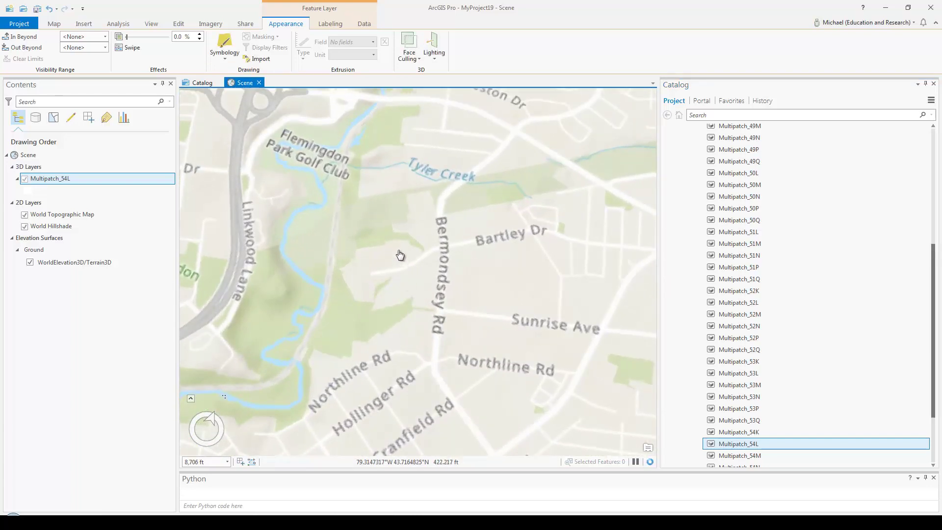
pyautogui.moveTo(412, 194); pyautogui.dragTo(404, 343)
pyautogui.moveTo(411, 304); pyautogui.dragTo(409, 219, button='middle')
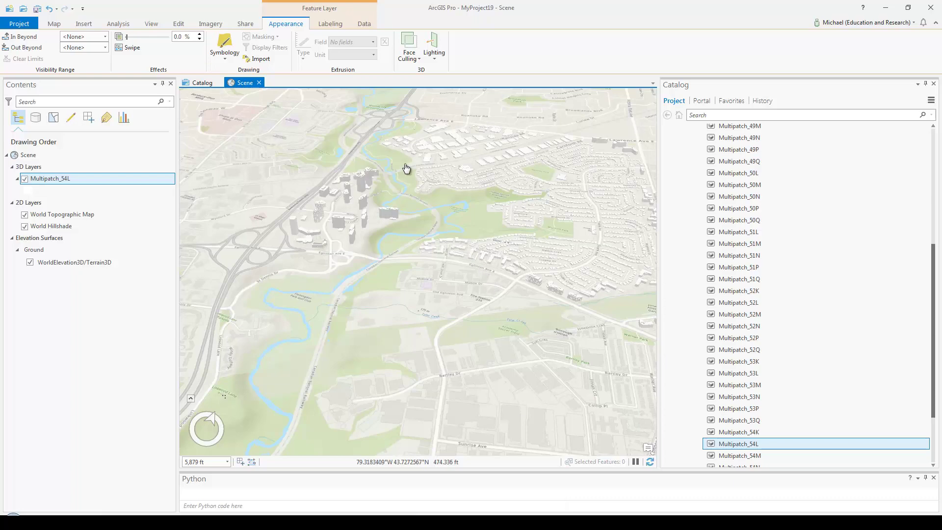
# Rotate, zoom and tilt into a close oblique view of the buildings by the creek.
pyautogui.moveTo(406, 175); pyautogui.dragTo(372, 200, button='middle')
pyautogui.scroll(5, 372, 199)
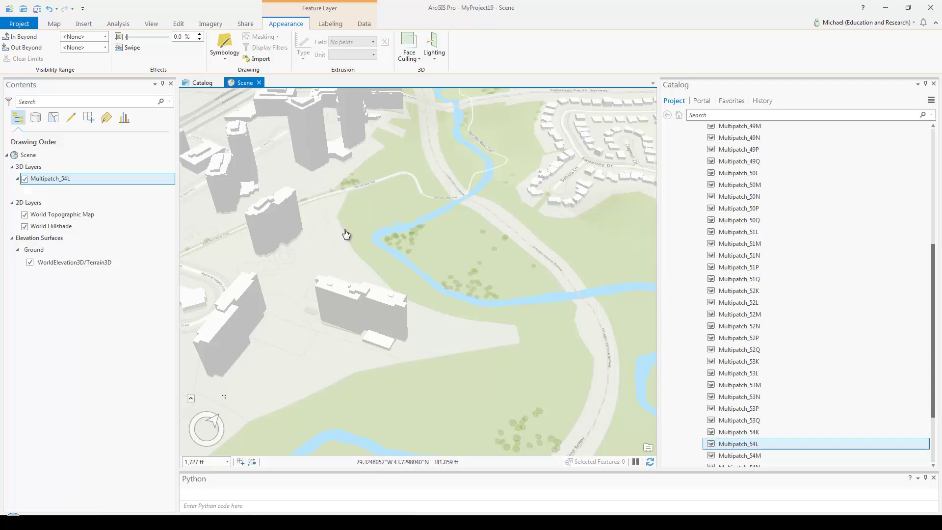
pyautogui.moveTo(398, 272); pyautogui.dragTo(418, 259, button='middle')
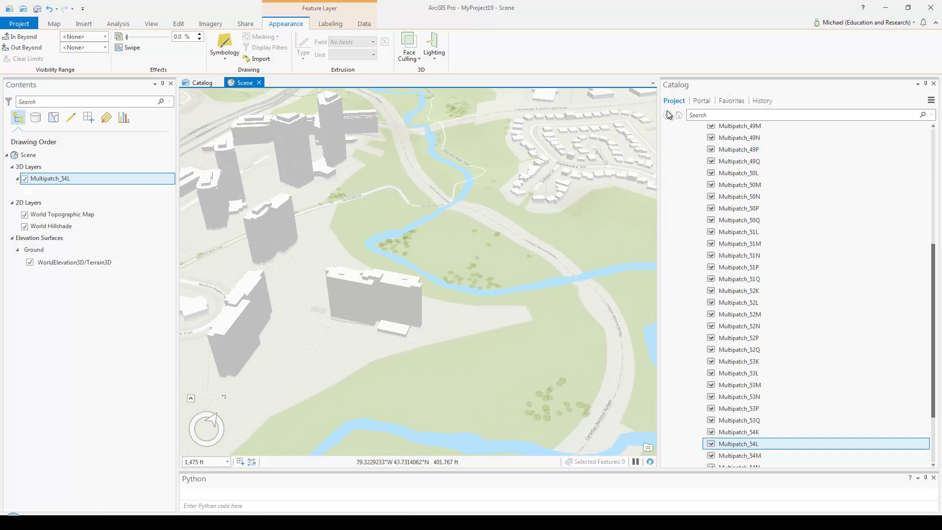
# Run Layer 3D To Feature Class on Multipatch_54L, producing Multipatch_54L_Layer3DToFeat.
pyautogui.click(118, 24)
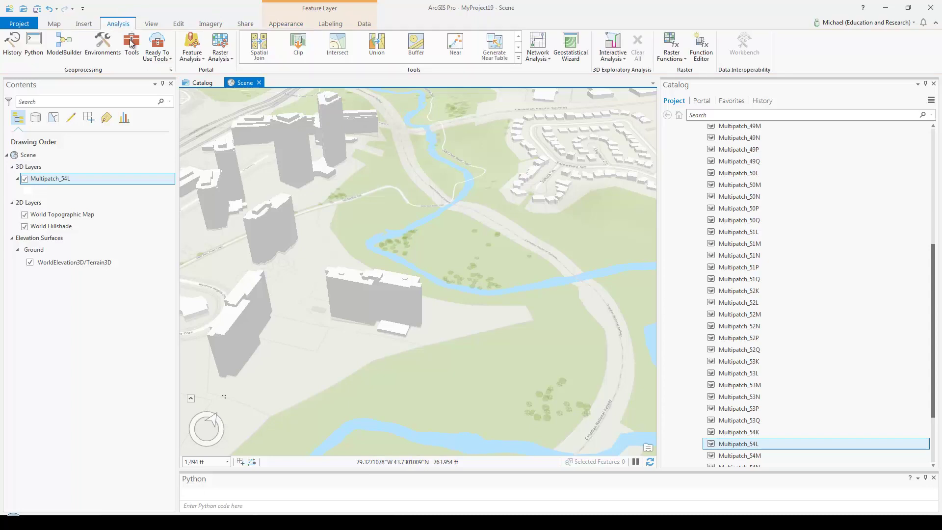
pyautogui.click(131, 44)
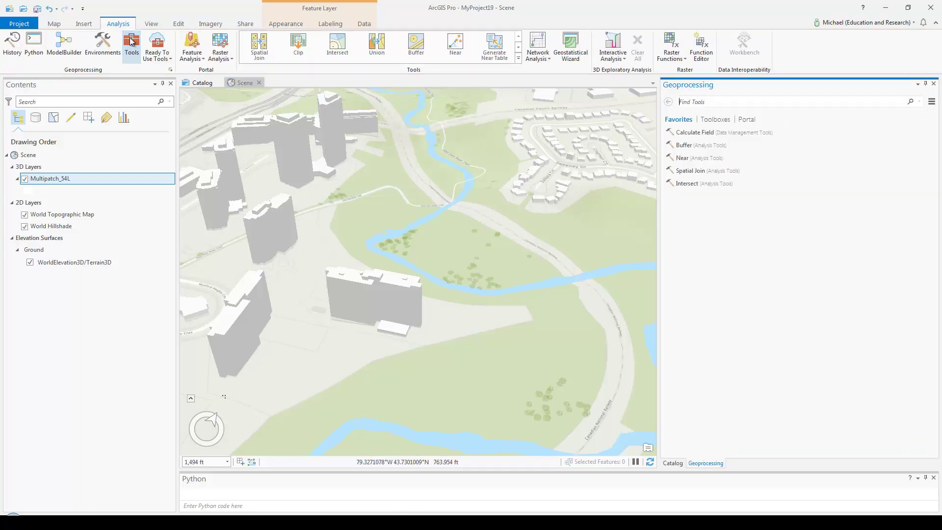
pyautogui.click(704, 102)
pyautogui.write('3d layer')
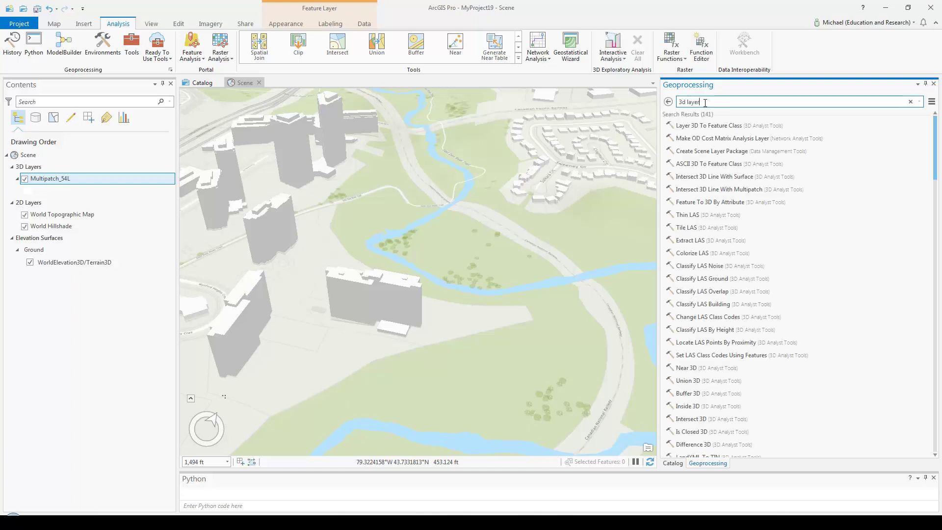
pyautogui.click(714, 127)
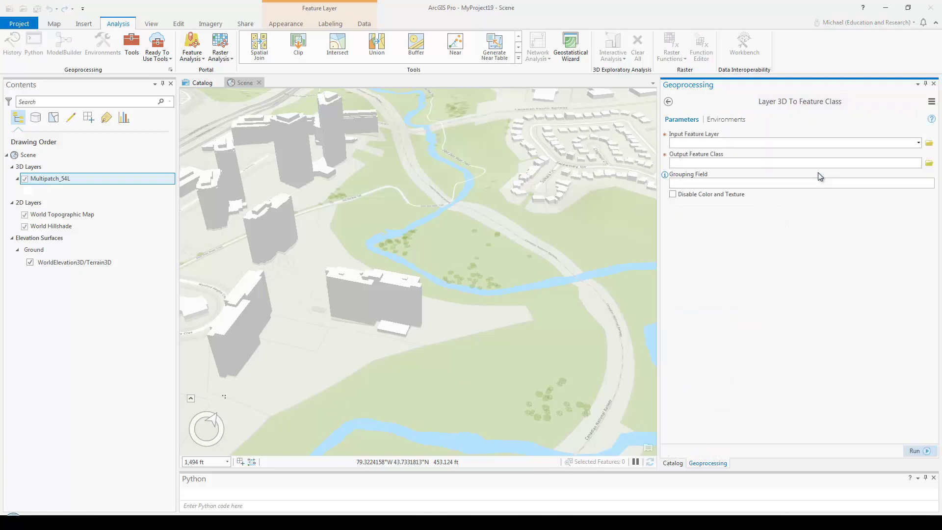
pyautogui.click(48, 179)
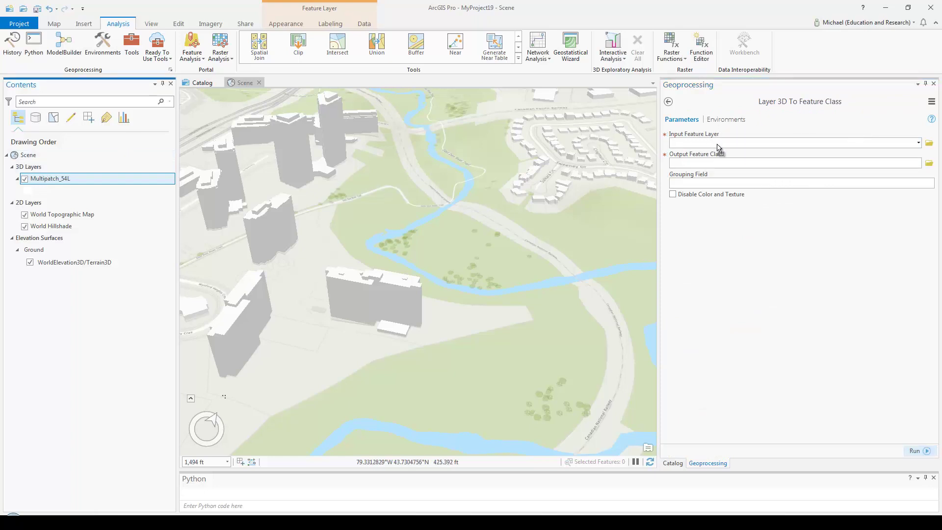
pyautogui.moveTo(718, 149); pyautogui.dragTo(719, 144)
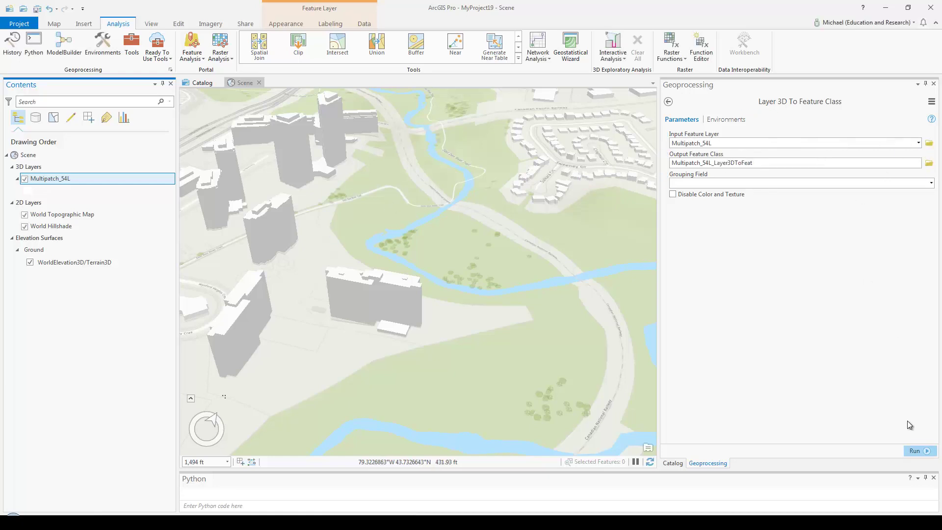
pyautogui.click(927, 451)
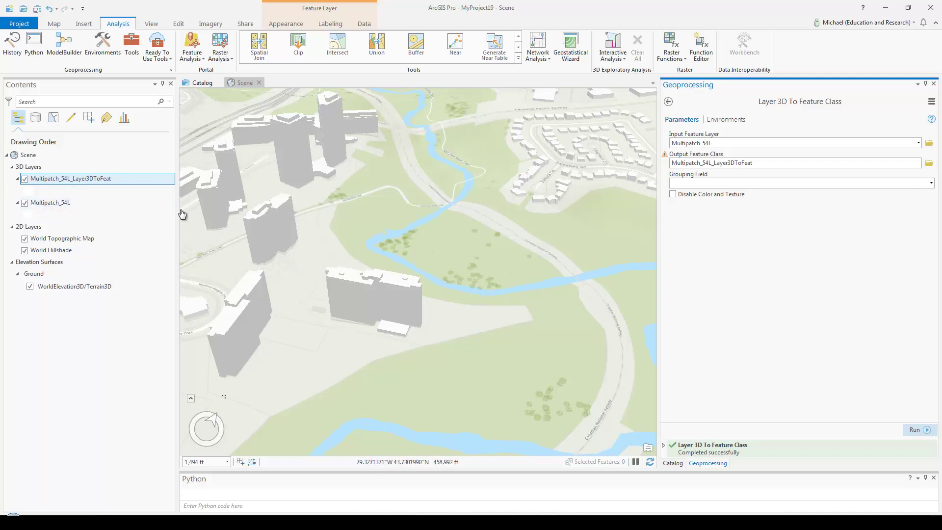
# Remove the original Multipatch_54L layer from the scene.
pyautogui.click(64, 205)
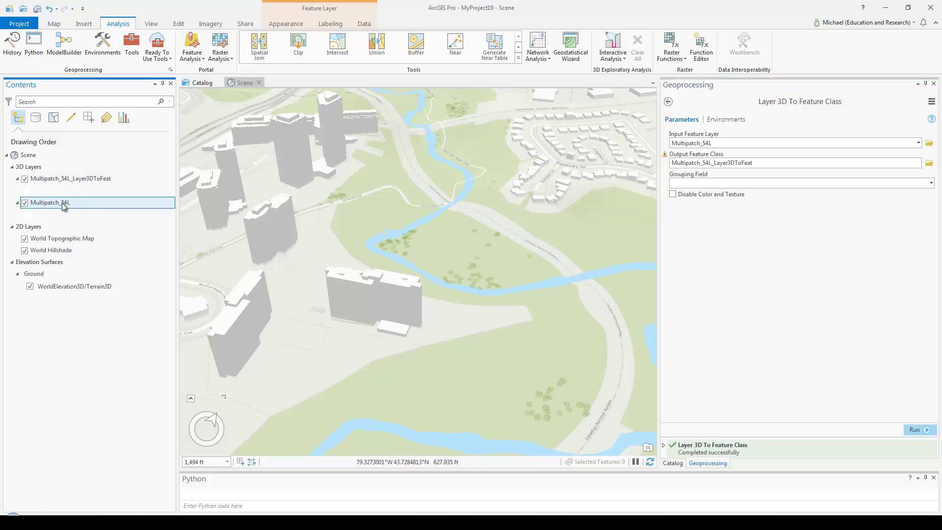
pyautogui.rightClick(64, 205)
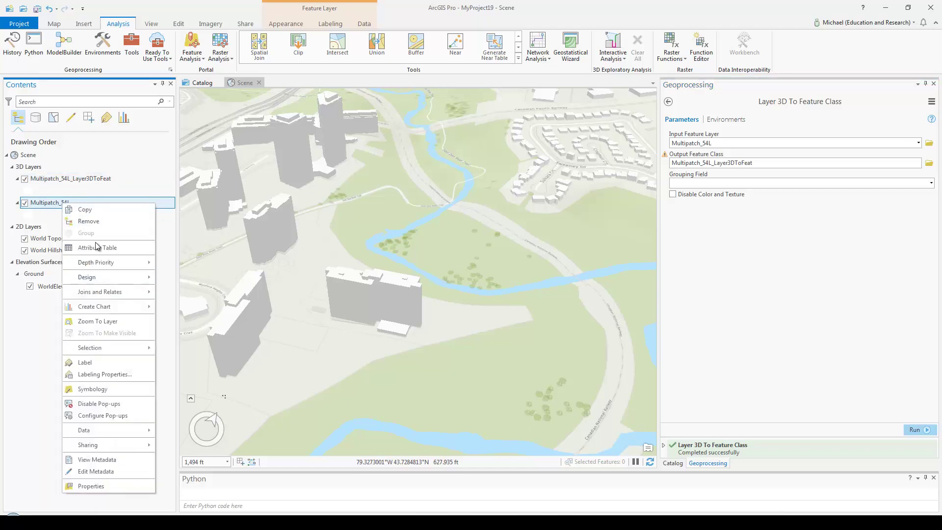
pyautogui.click(109, 221)
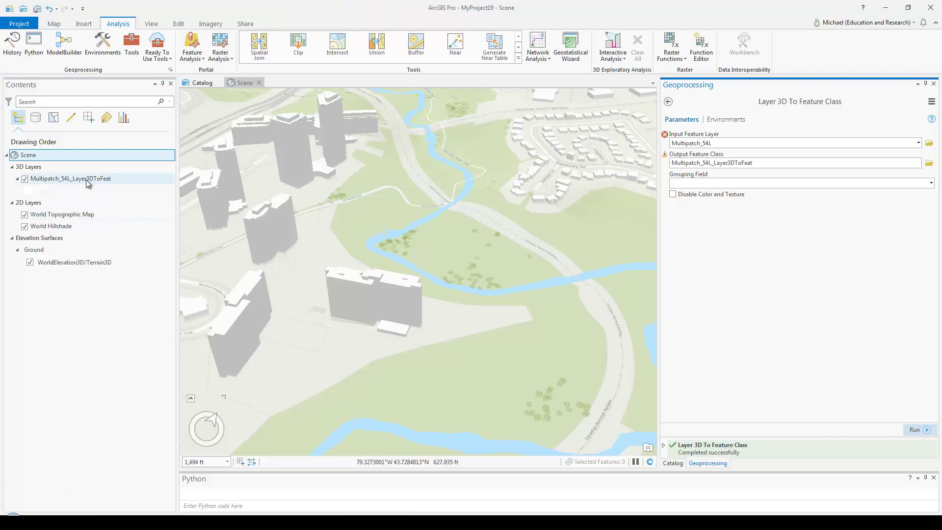
# Open Multipatch_54L_Layer3DToFeat's attribute table and begin adding a new field.
pyautogui.rightClick(57, 181)
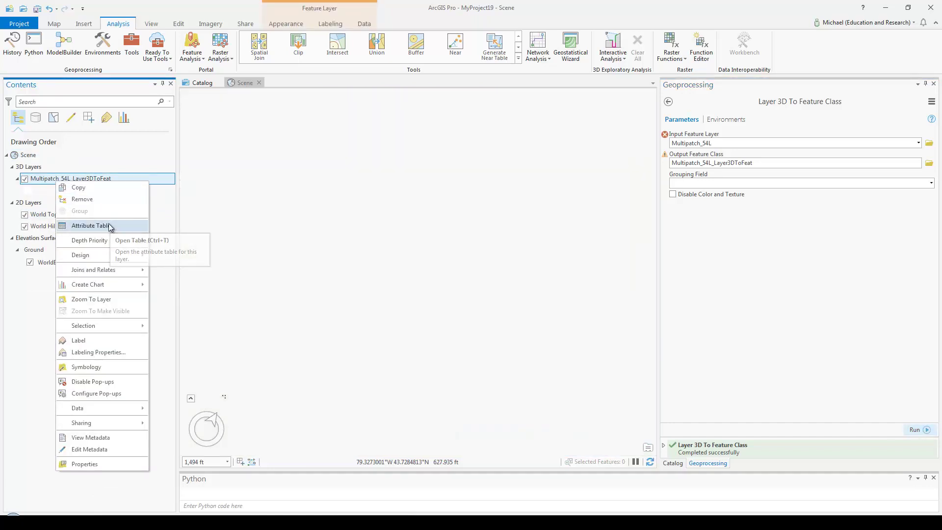
pyautogui.click(90, 225)
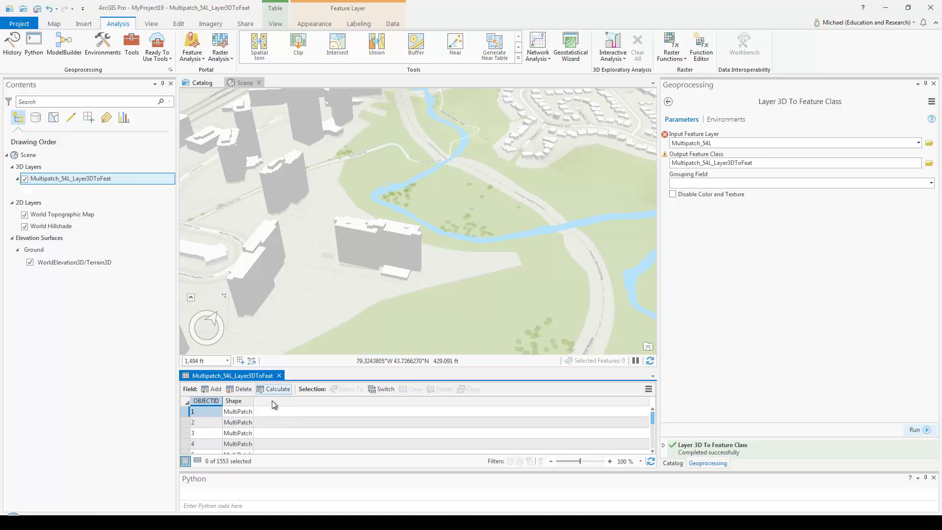
pyautogui.click(216, 389)
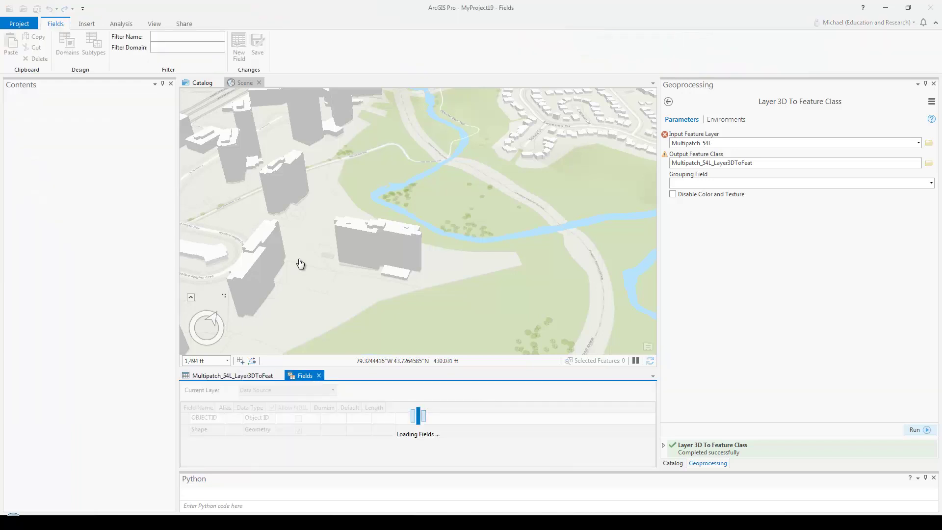
# Add a Float field named minz.
pyautogui.write('minz')
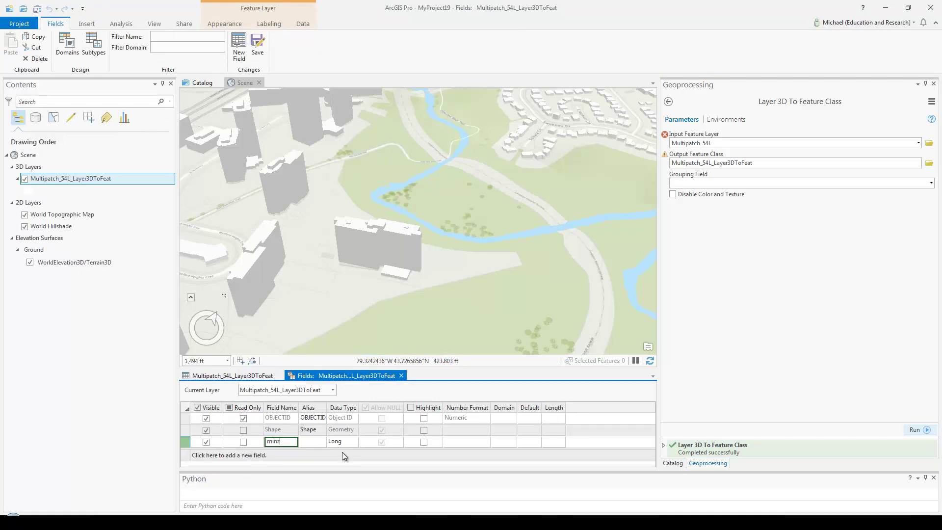
pyautogui.click(343, 444)
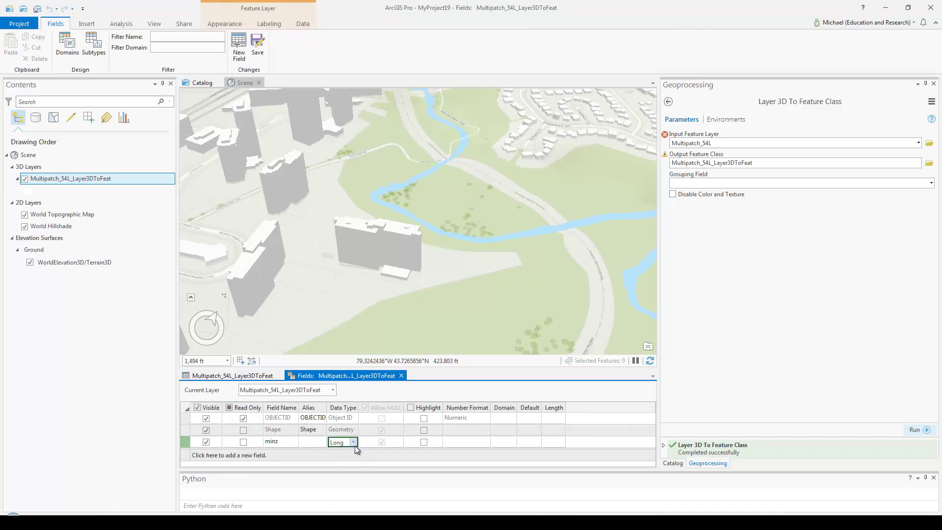
pyautogui.click(354, 443)
pyautogui.click(349, 381)
# Add a second Float field named maxz.
pyautogui.click(210, 455)
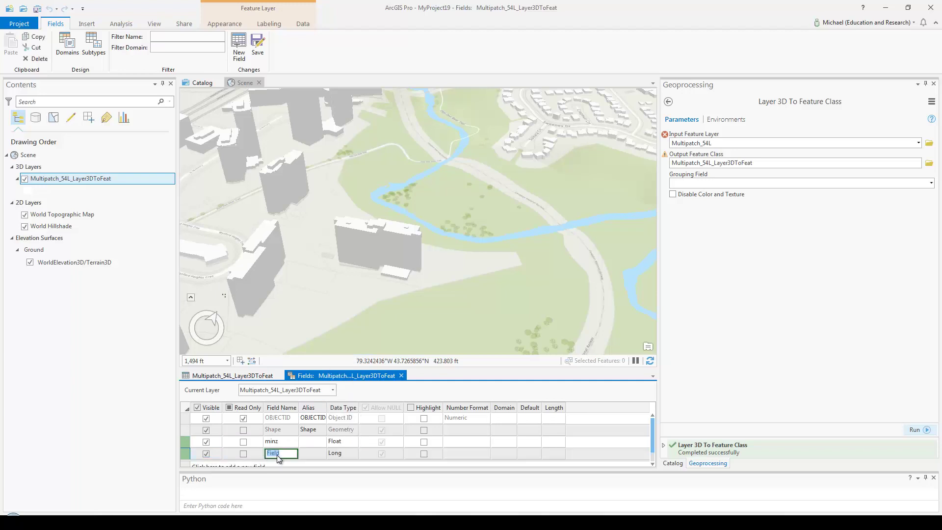
pyautogui.write('maxz')
pyautogui.press('Return')
pyautogui.click(357, 443)
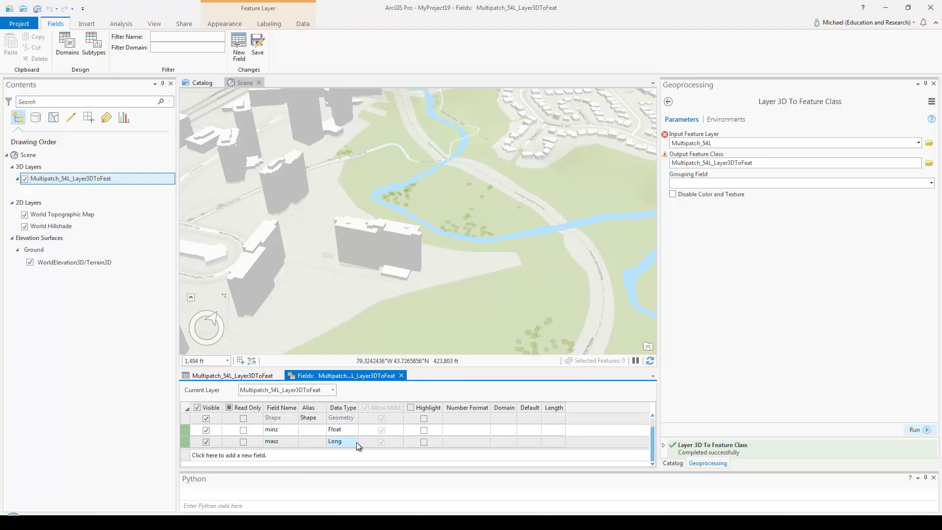
pyautogui.click(353, 442)
pyautogui.click(353, 442)
pyautogui.click(354, 443)
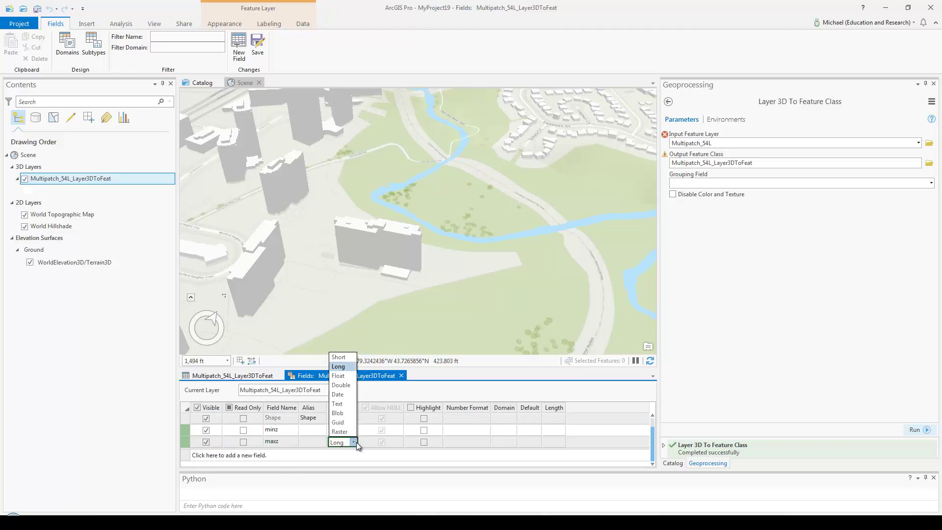
pyautogui.click(337, 376)
# Add a Float field named height and save all three new fields.
pyautogui.click(222, 456)
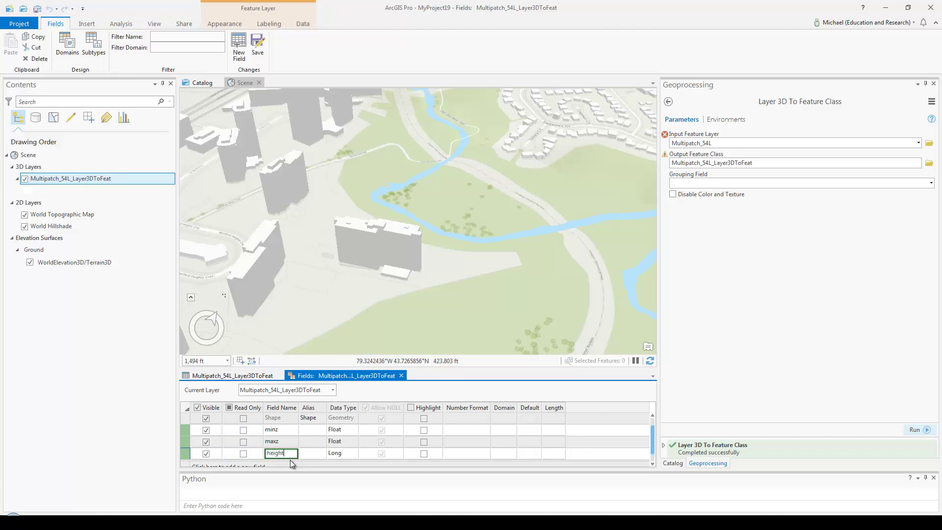
pyautogui.press('Return')
pyautogui.click(343, 442)
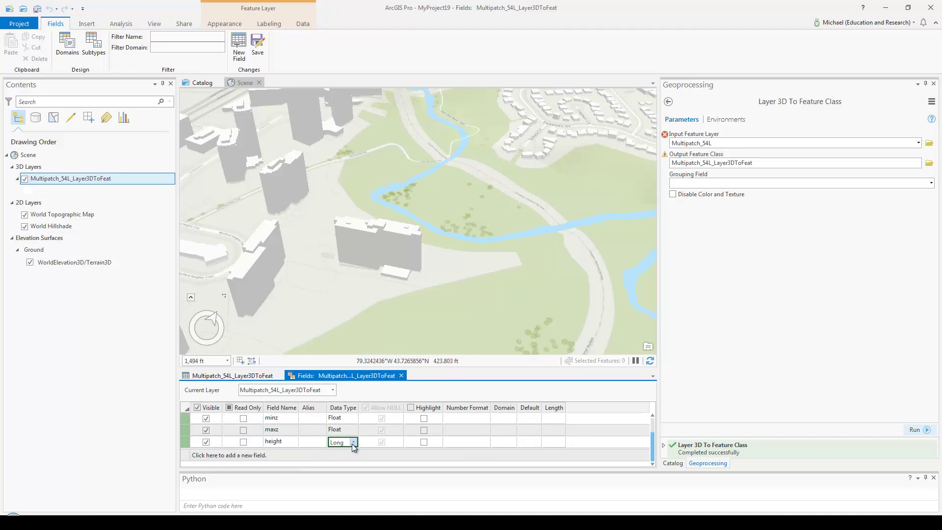
pyautogui.click(352, 443)
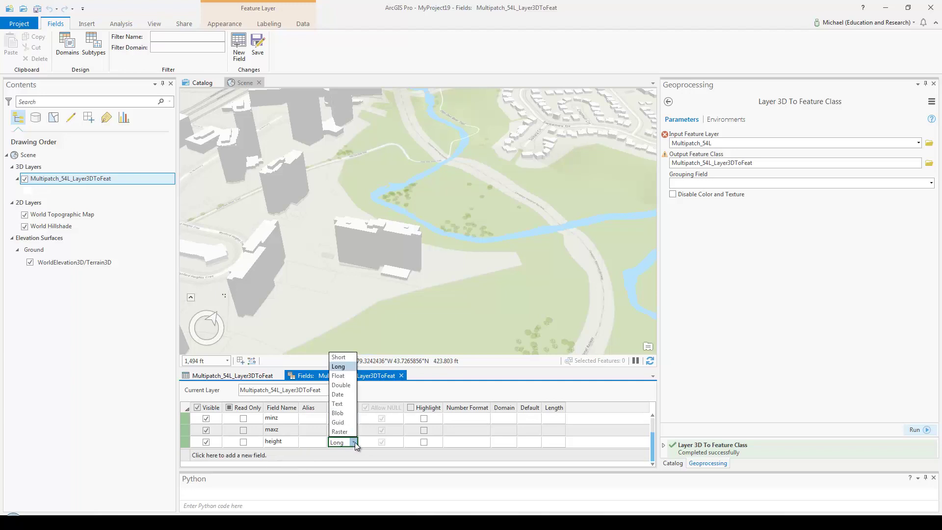
pyautogui.click(341, 376)
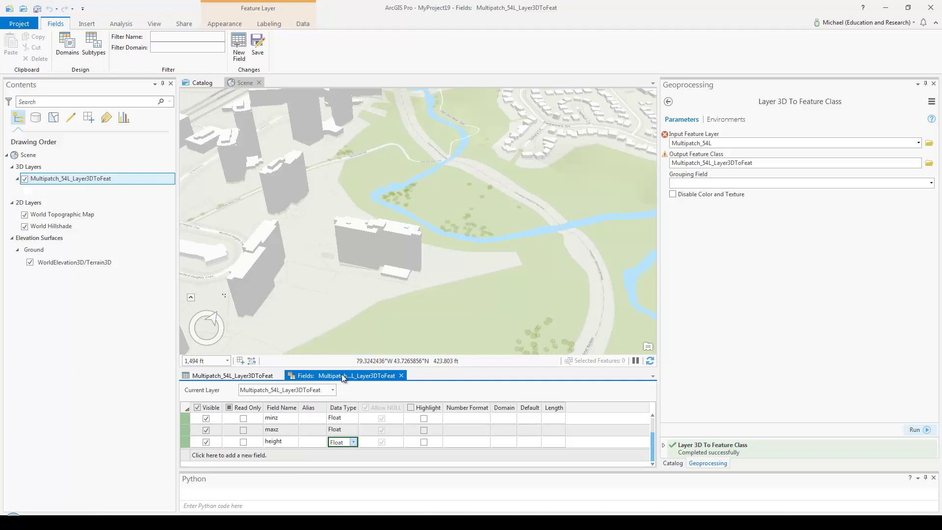
pyautogui.click(258, 46)
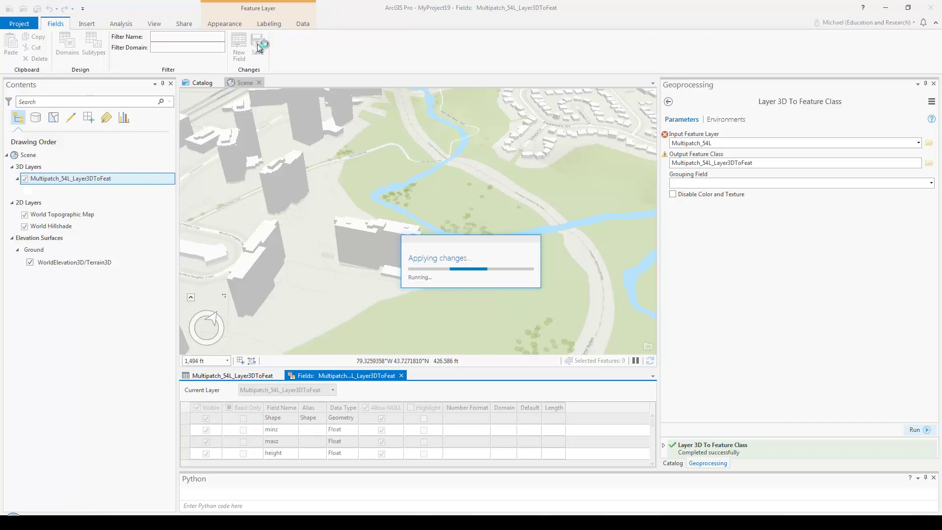
pyautogui.click(239, 377)
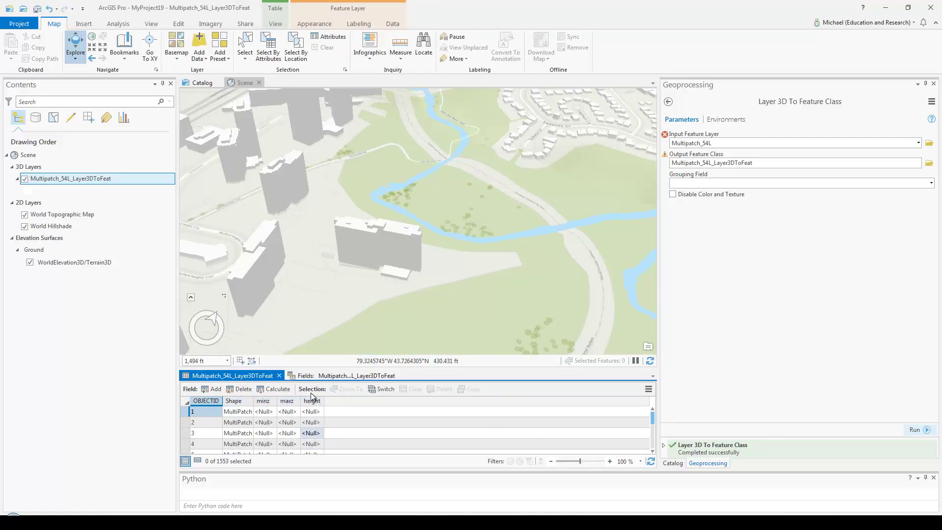
# Fill minz with each building's minimum z-coordinate using Calculate Geometry.
pyautogui.moveTo(311, 368); pyautogui.dragTo(313, 285)
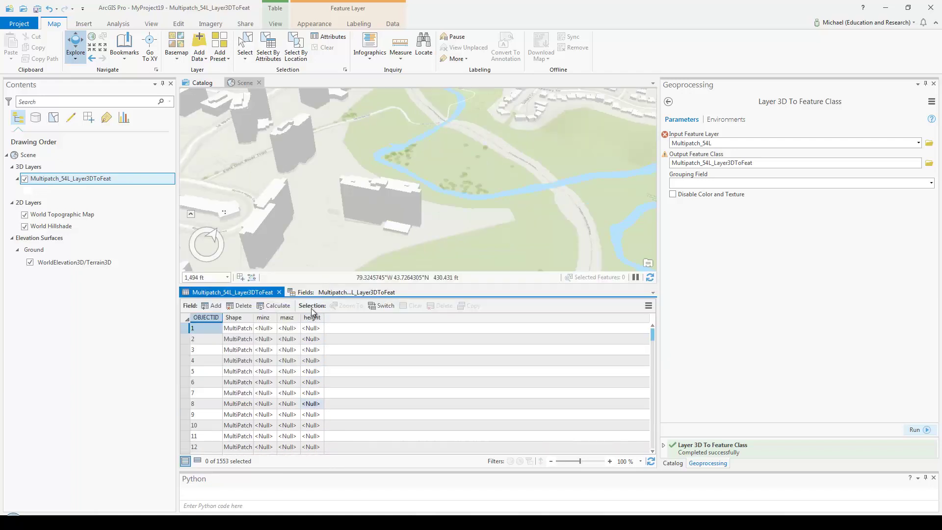
pyautogui.click(268, 321)
pyautogui.rightClick(268, 321)
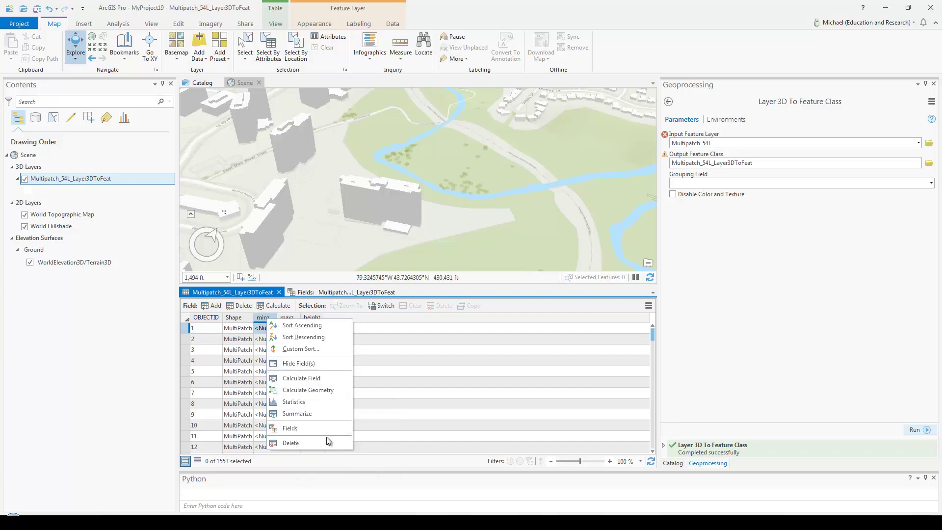
pyautogui.click(320, 390)
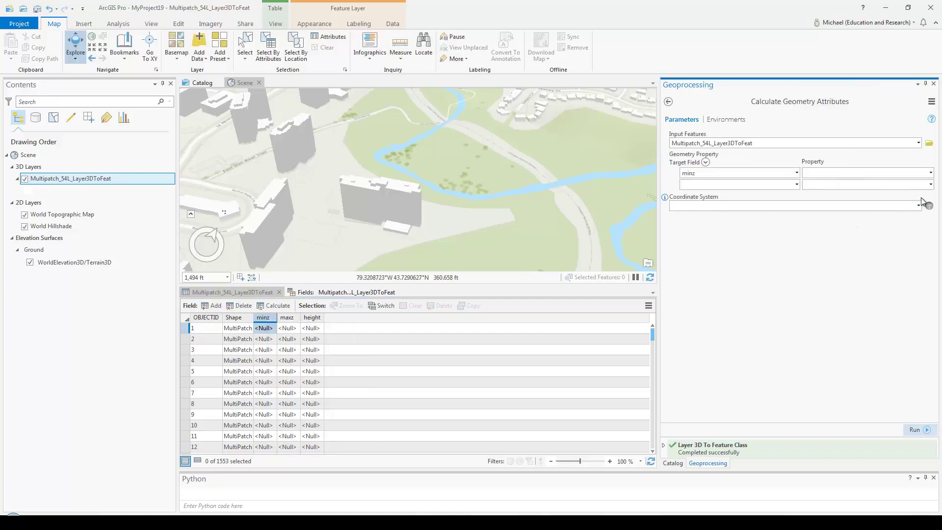
pyautogui.click(930, 173)
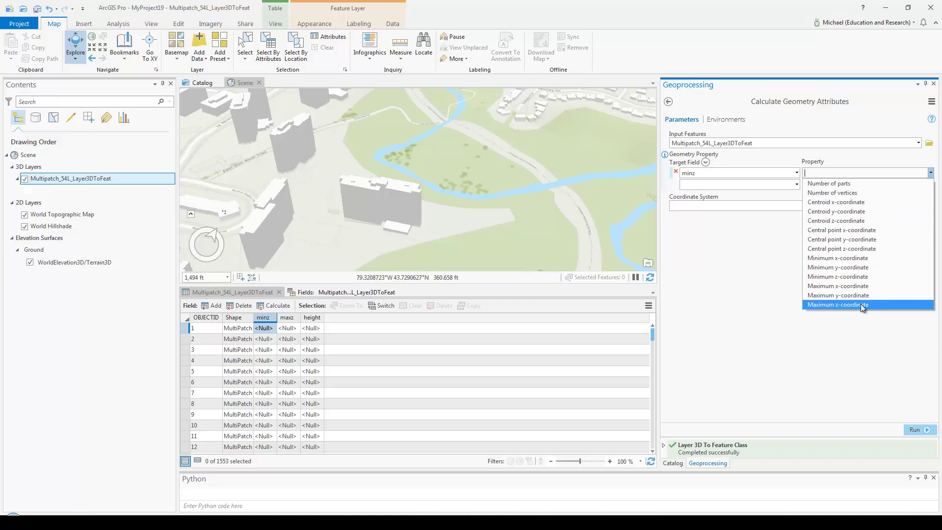
pyautogui.click(838, 277)
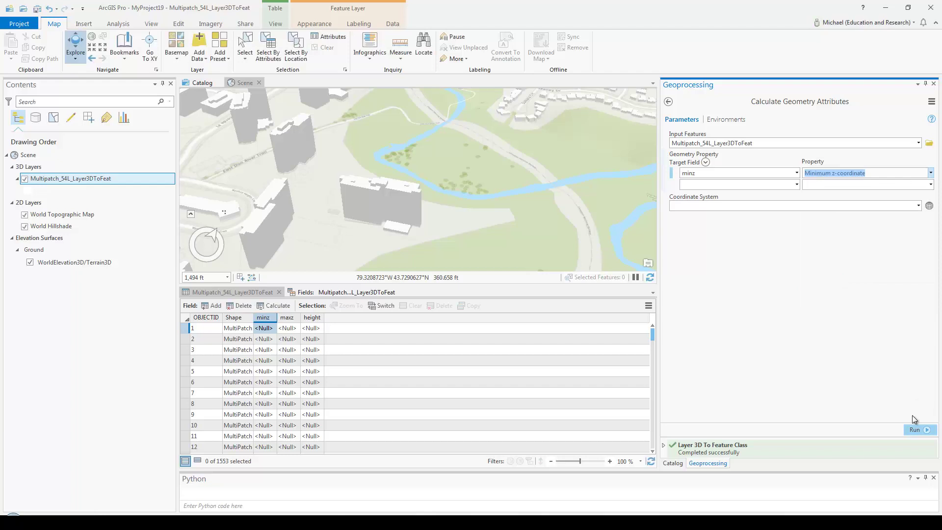
pyautogui.click(918, 430)
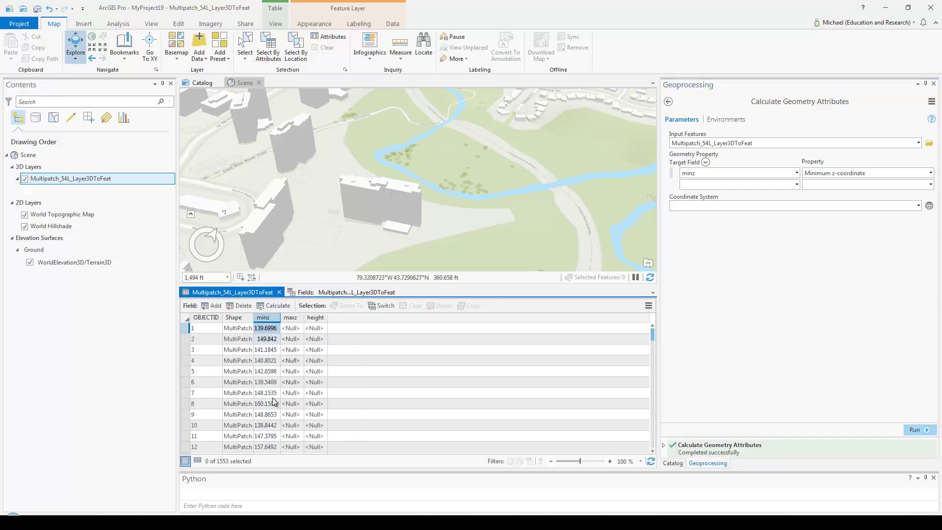
# Fill maxz with each building's maximum z-coordinate.
pyautogui.click(291, 326)
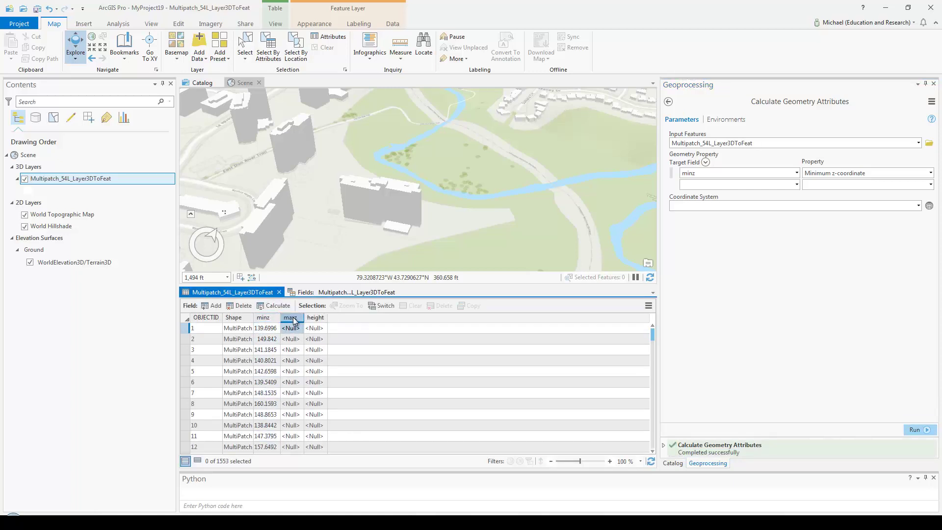
pyautogui.click(796, 174)
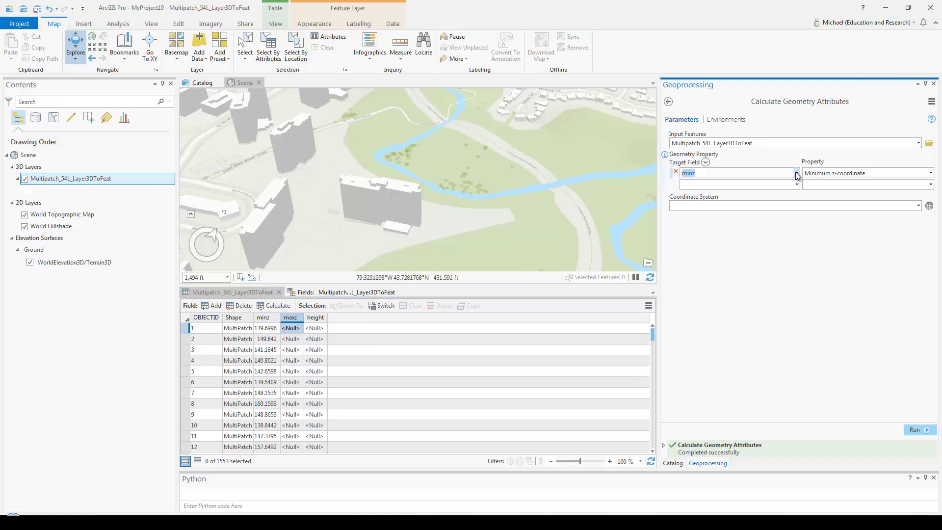
pyautogui.click(797, 174)
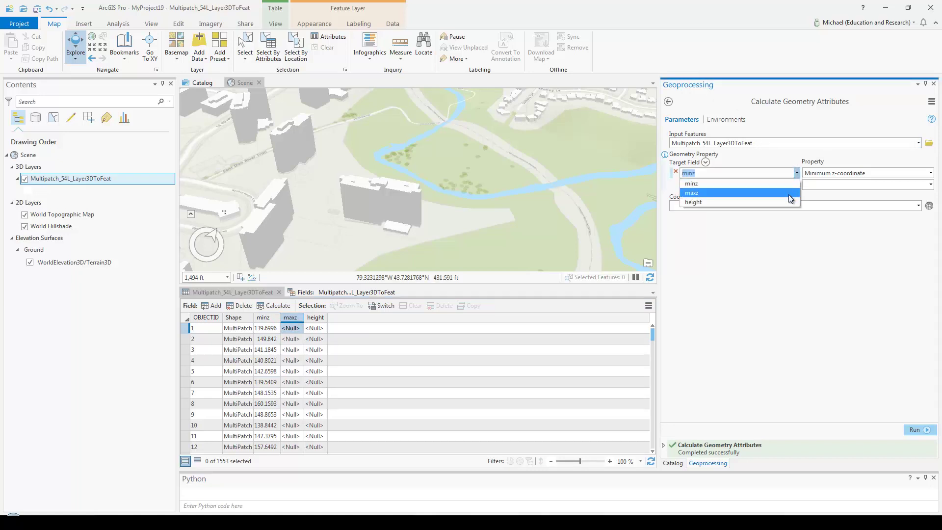
pyautogui.click(790, 193)
pyautogui.click(931, 173)
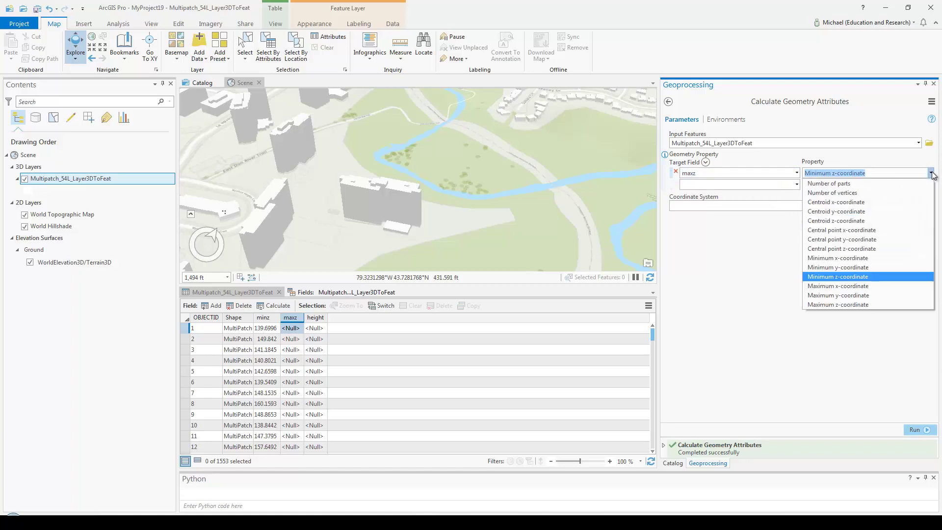
pyautogui.click(838, 305)
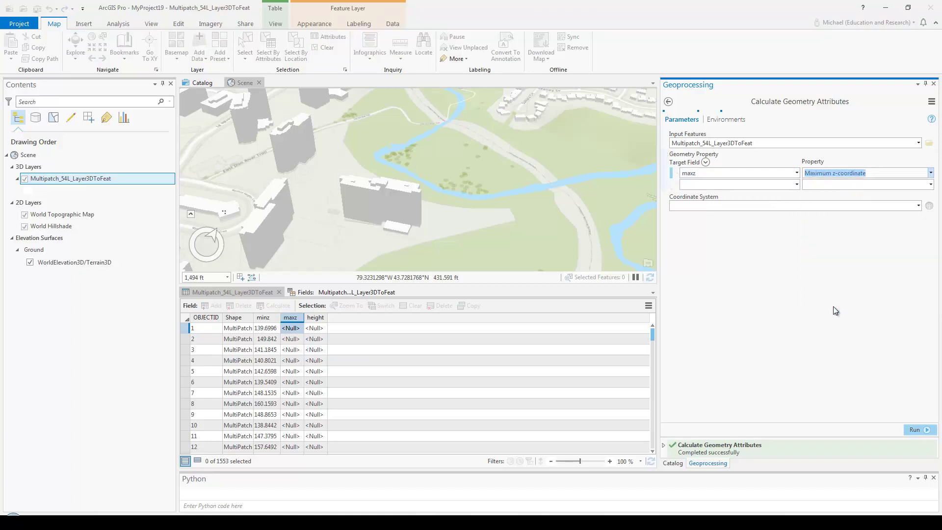
pyautogui.click(922, 430)
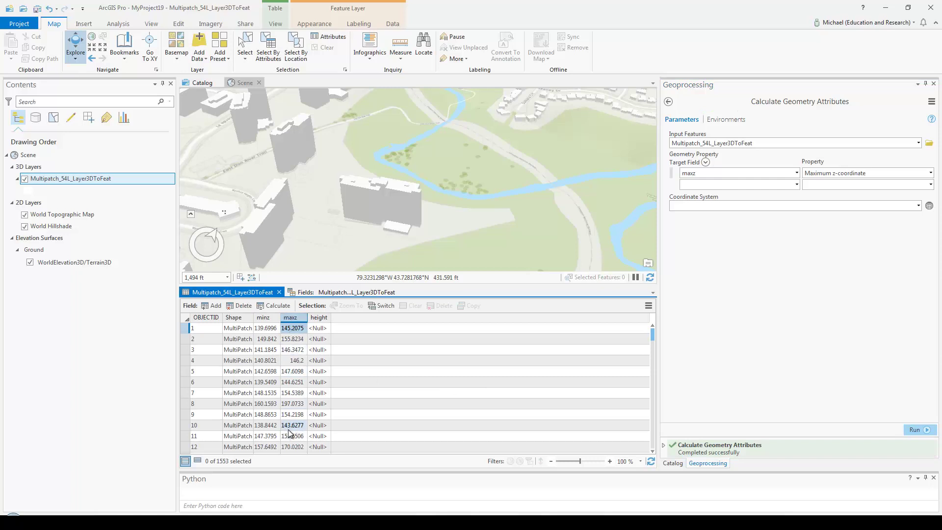
# Calculate height as !maxz! - !minz! and sort the table by height ascending.
pyautogui.rightClick(317, 319)
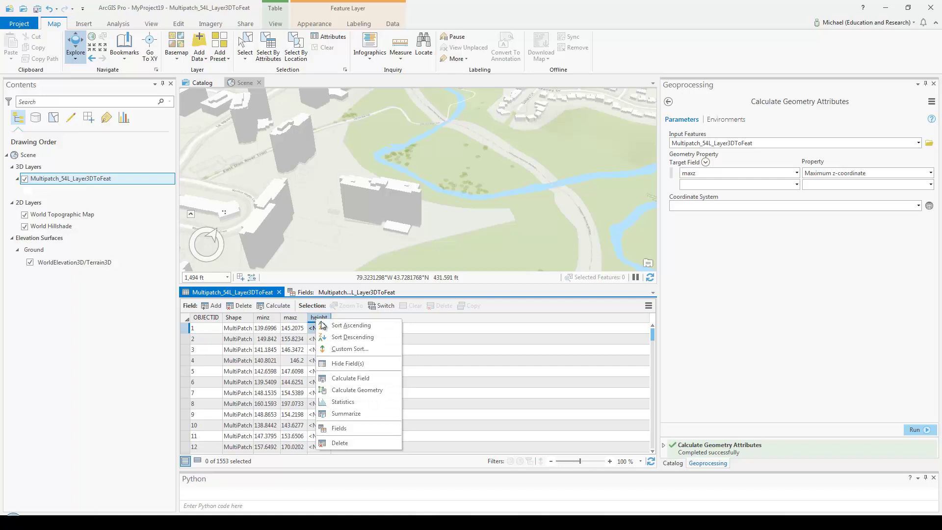
pyautogui.click(366, 380)
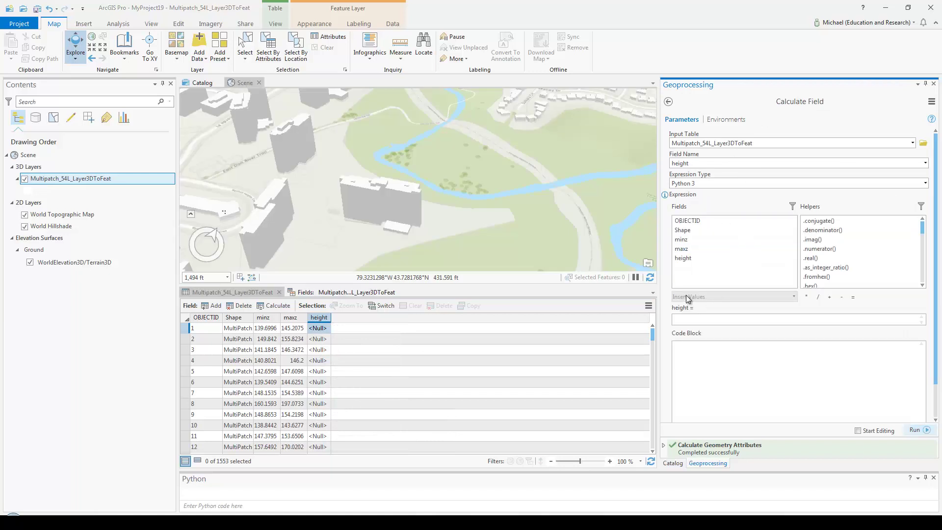
pyautogui.doubleClick(683, 249)
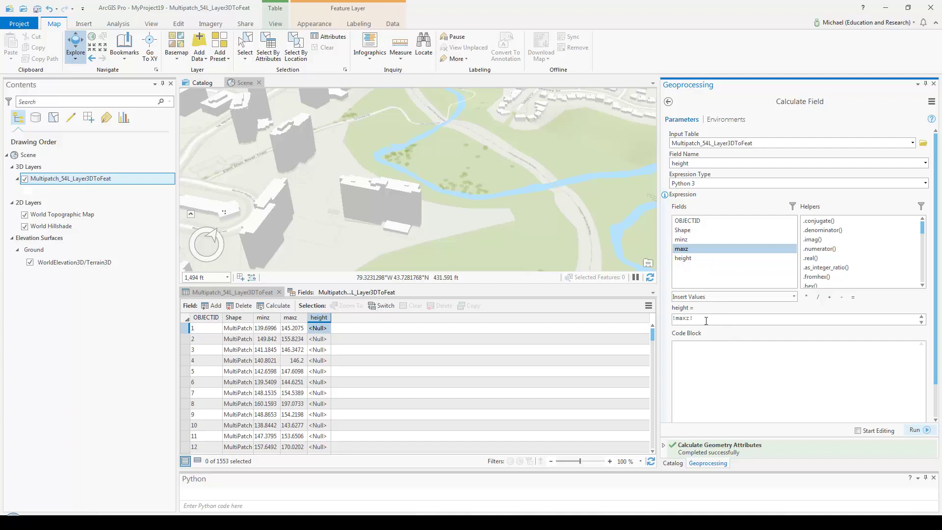
pyautogui.doubleClick(683, 240)
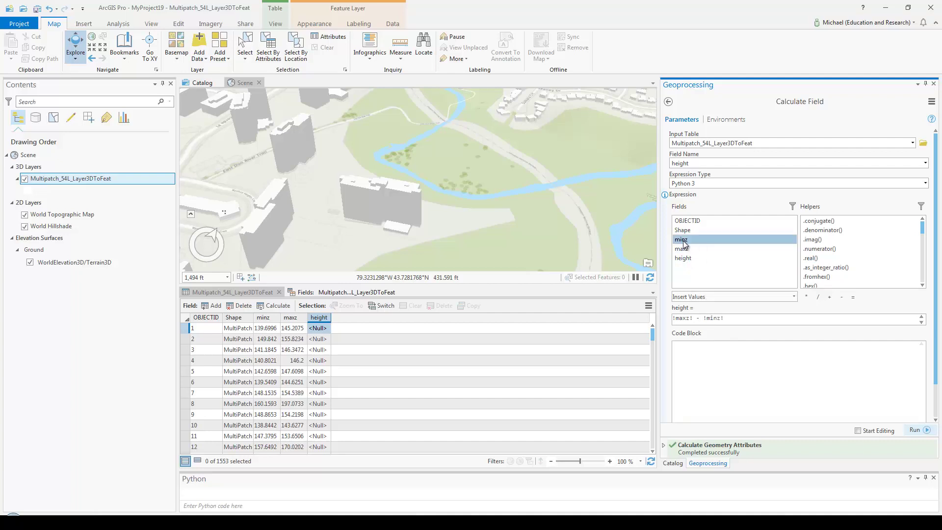
pyautogui.click(926, 430)
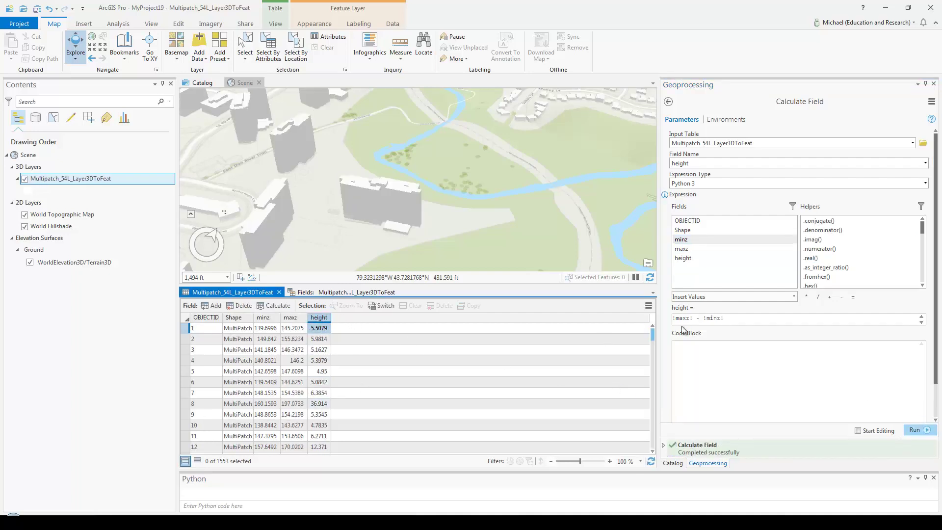
pyautogui.doubleClick(320, 318)
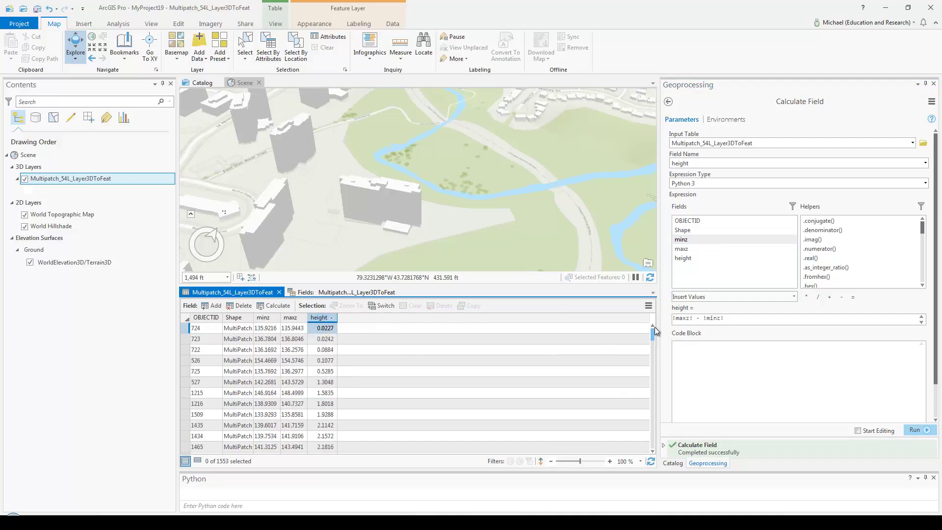
pyautogui.moveTo(651, 334)
pyautogui.mouseDown()
pyautogui.moveTo(652, 443)
pyautogui.moveTo(652, 330)
pyautogui.mouseUp()
# Set up a web scene named Toronto Buildings, tagged Toronto and Buildings.
pyautogui.click(245, 25)
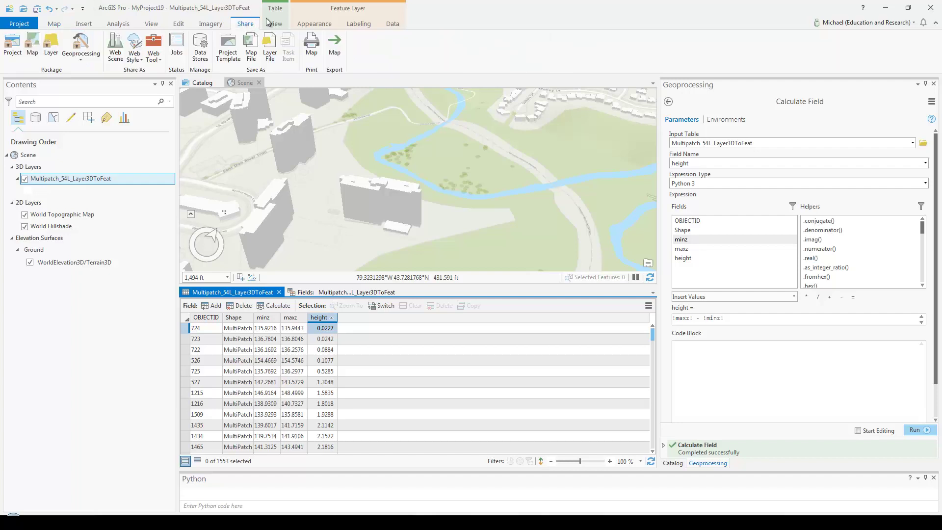
pyautogui.click(116, 49)
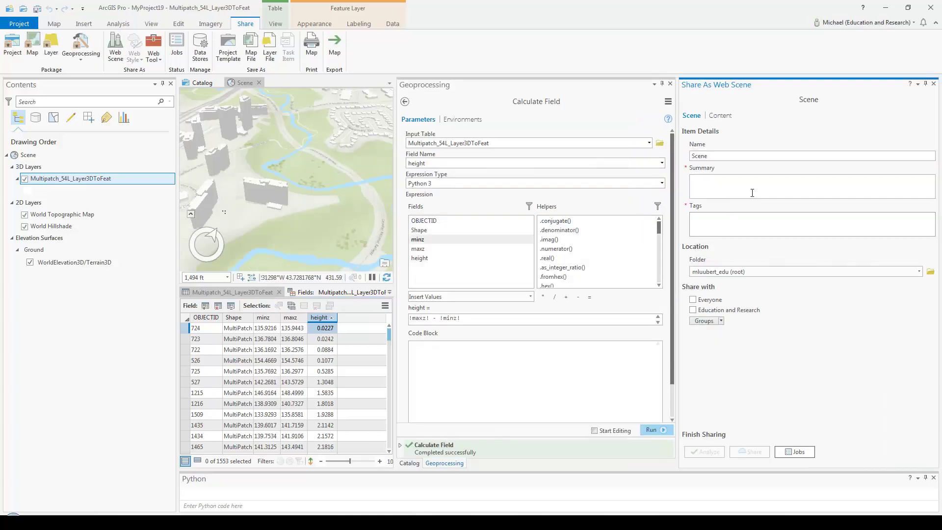
pyautogui.doubleClick(725, 155)
pyautogui.write('Toronto Buildi')
pyautogui.write('ngs')
pyautogui.press('Tab')
pyautogui.write('Tor')
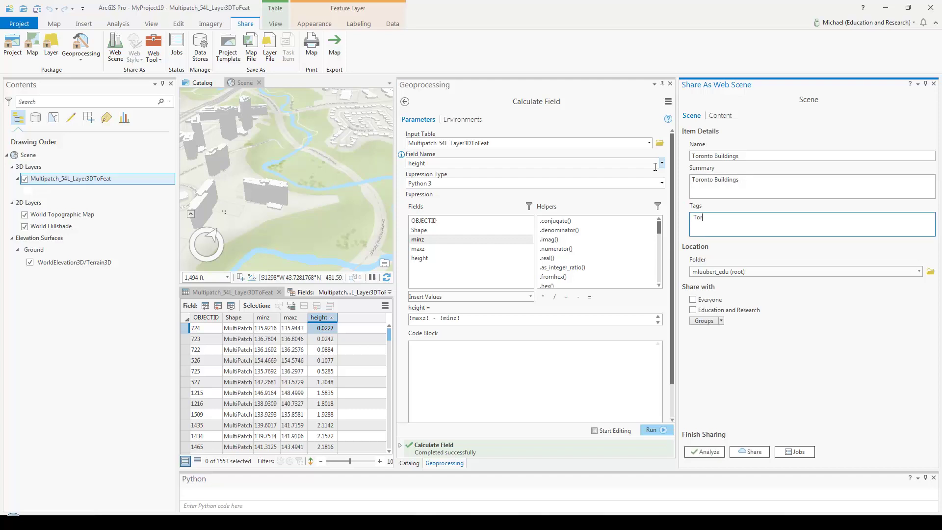
pyautogui.write('onto')
pyautogui.press('Return')
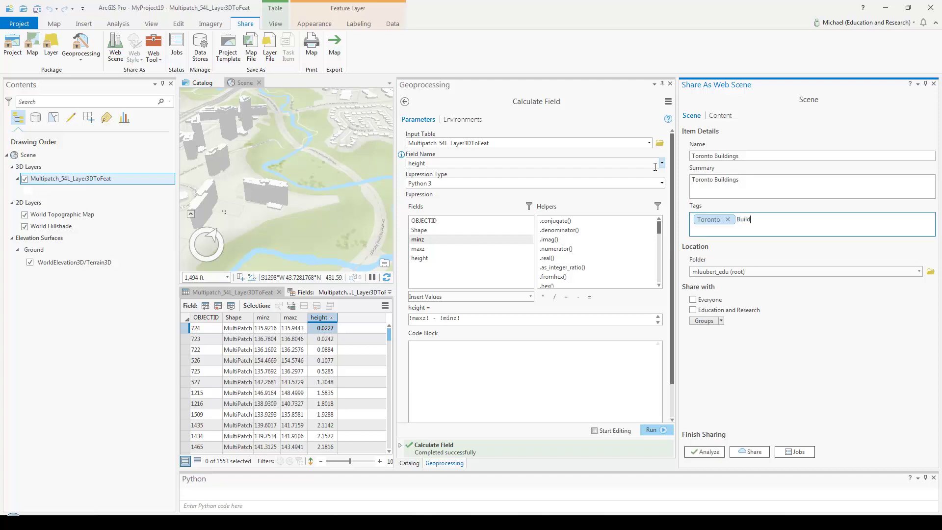
pyautogui.press('Return')
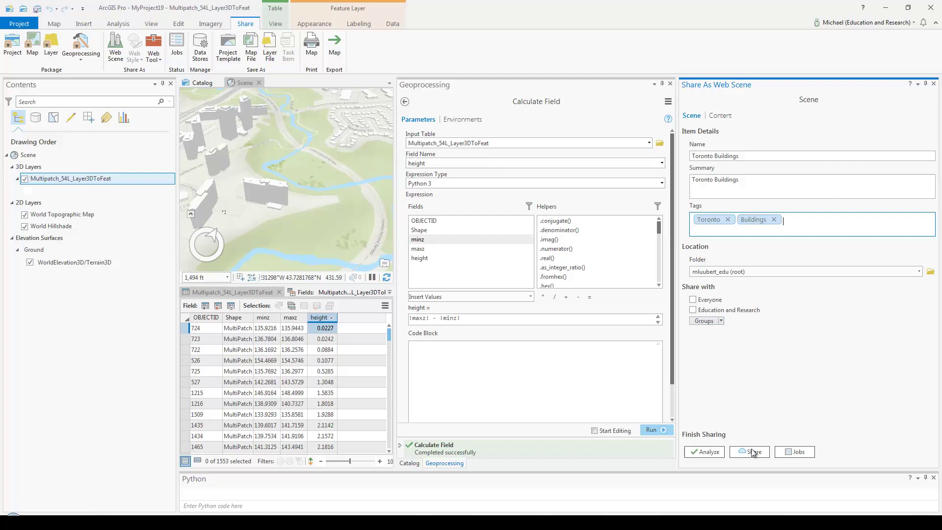
# Analyze and share the web scene, then view its online item page.
pyautogui.click(708, 451)
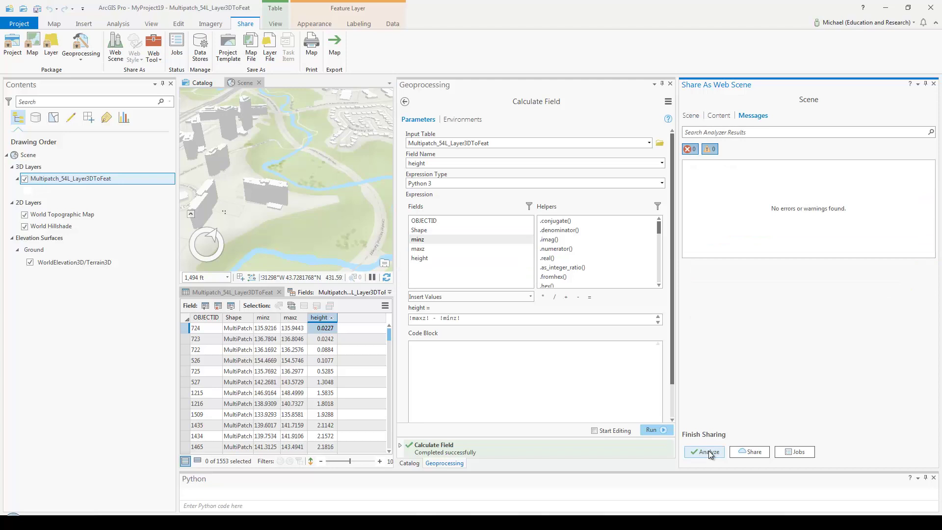
pyautogui.click(740, 452)
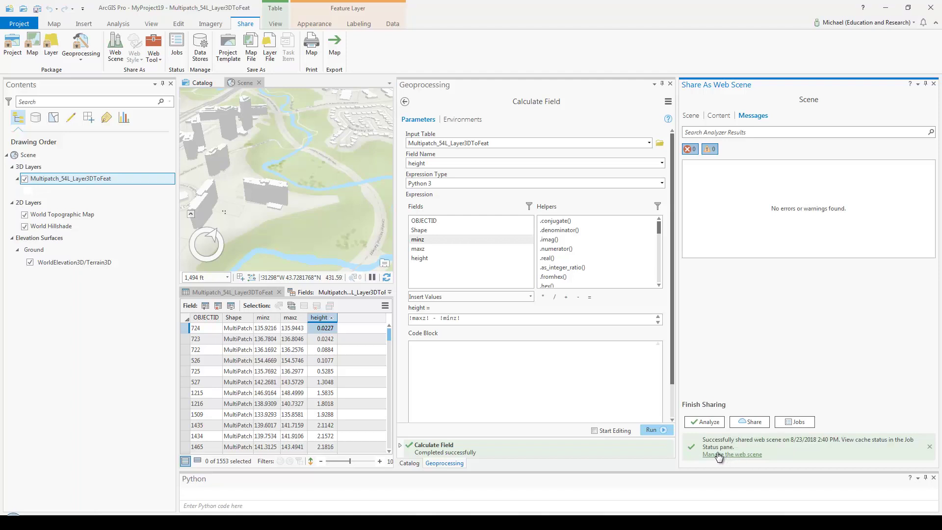
pyautogui.click(718, 454)
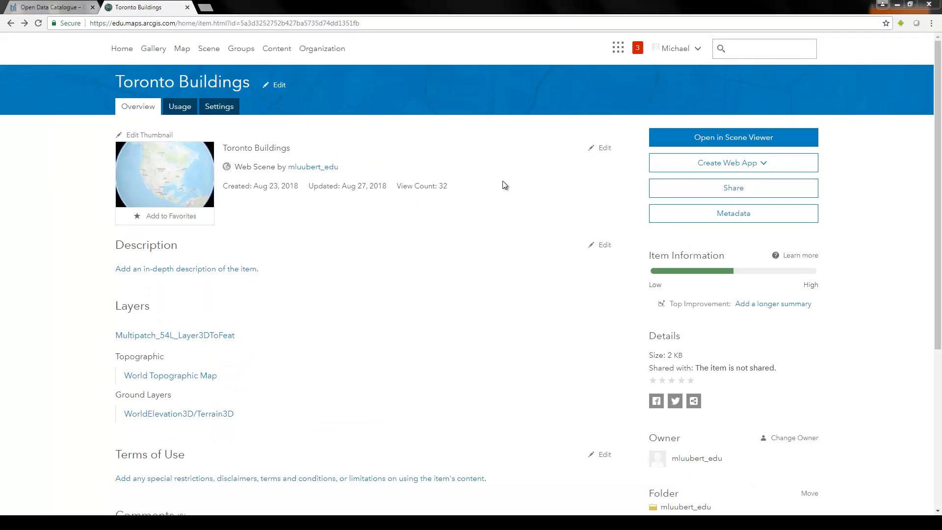
# View the Toronto Buildings web scene in Scene Viewer and zoom around the buildings.
pyautogui.click(688, 143)
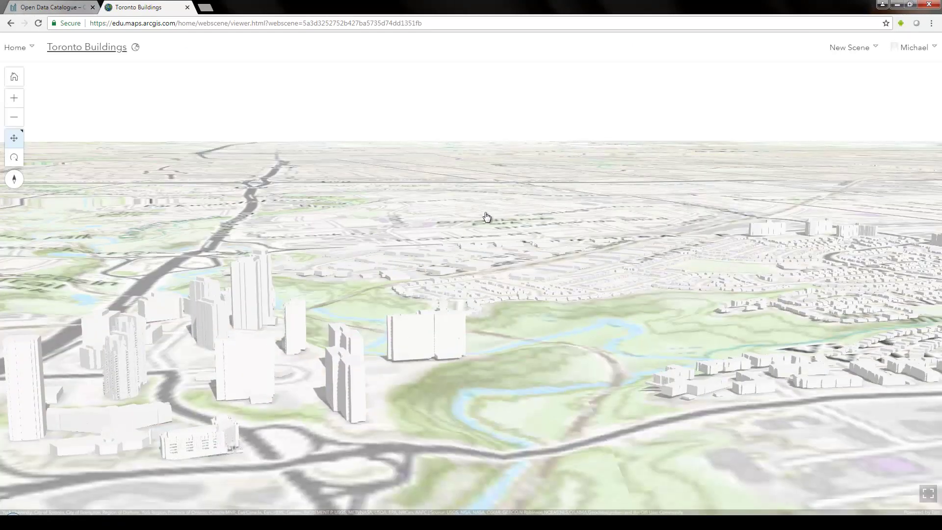
pyautogui.scroll(-5, 399, 282)
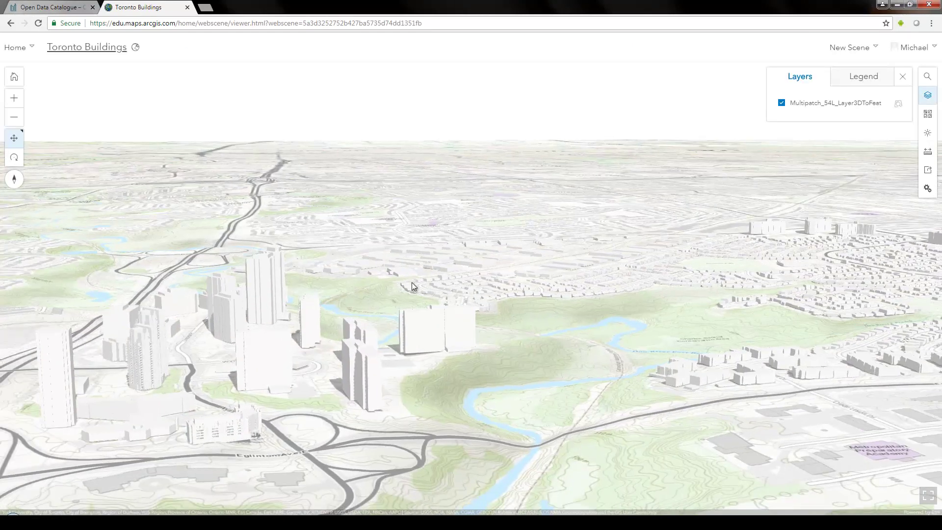
pyautogui.scroll(5, 399, 310)
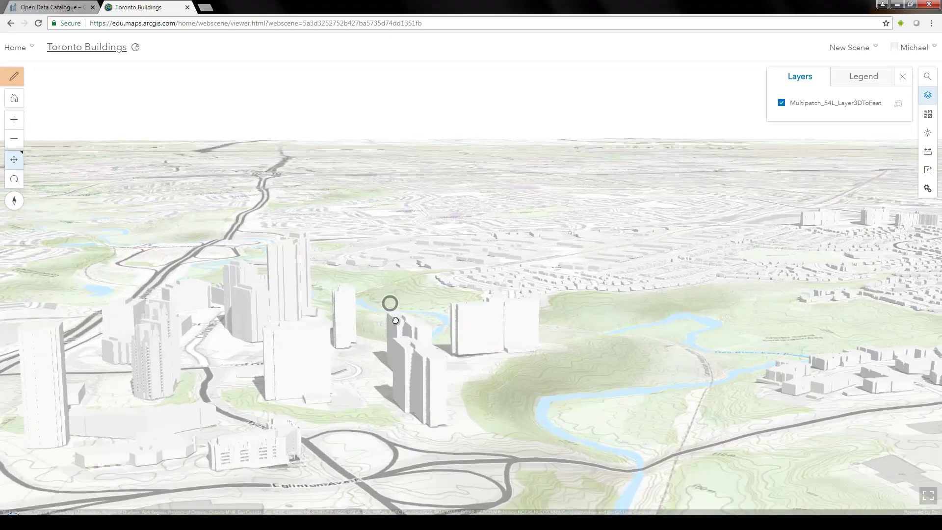
pyautogui.scroll(1, 417, 292)
pyautogui.scroll(-3, 427, 290)
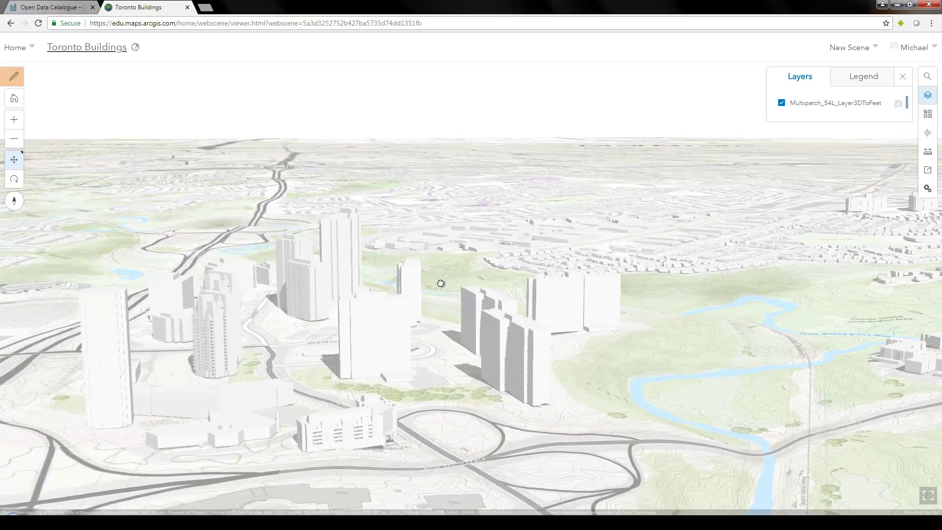
# Switch the scene's basemap to Imagery.
pyautogui.click(928, 117)
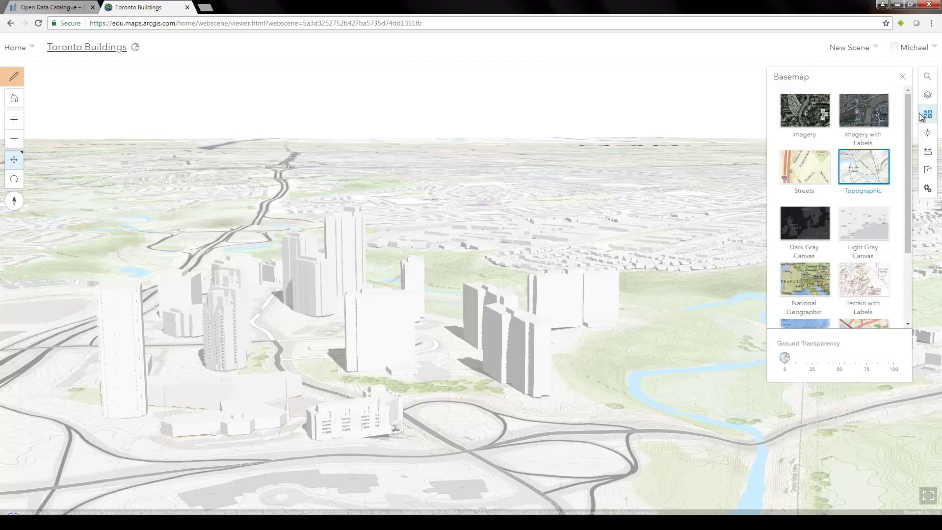
pyautogui.click(817, 116)
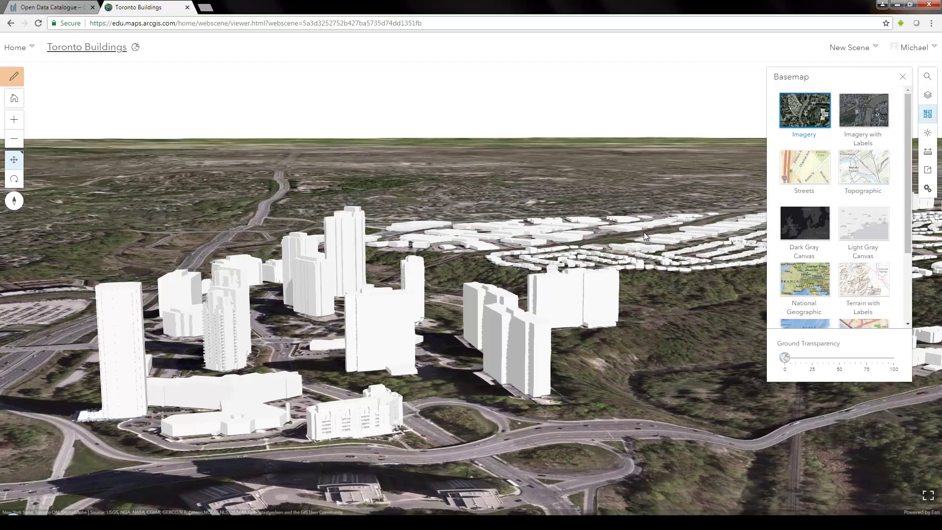
pyautogui.moveTo(643, 232); pyautogui.dragTo(902, 119)
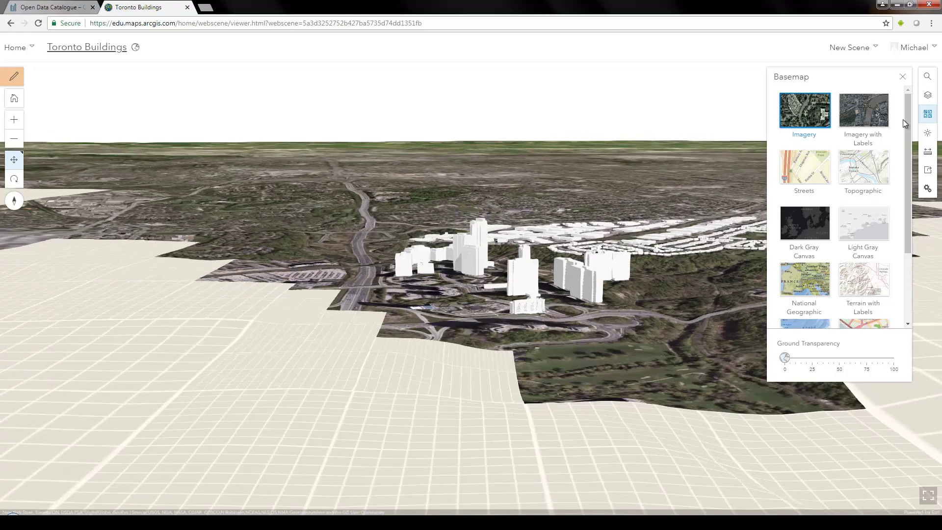
# Set the daylight to 10:30 AM with building shadows shown.
pyautogui.click(928, 133)
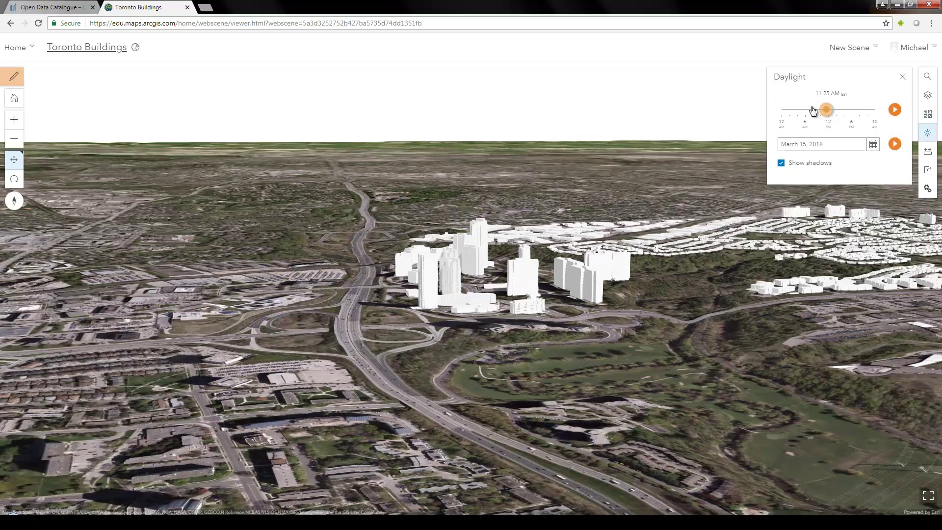
pyautogui.moveTo(826, 110)
pyautogui.mouseDown()
pyautogui.moveTo(809, 111)
pyautogui.moveTo(823, 110)
pyautogui.mouseUp()
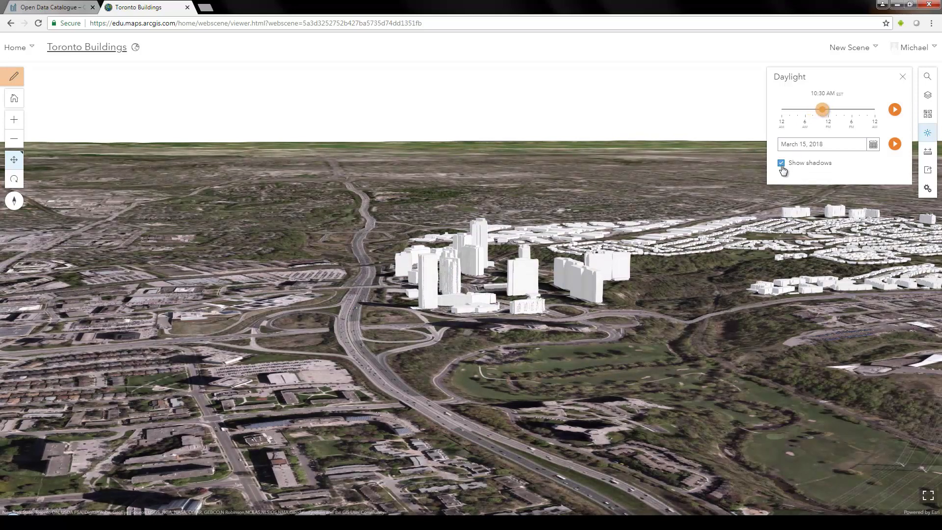
pyautogui.click(781, 164)
pyautogui.click(781, 165)
pyautogui.click(927, 153)
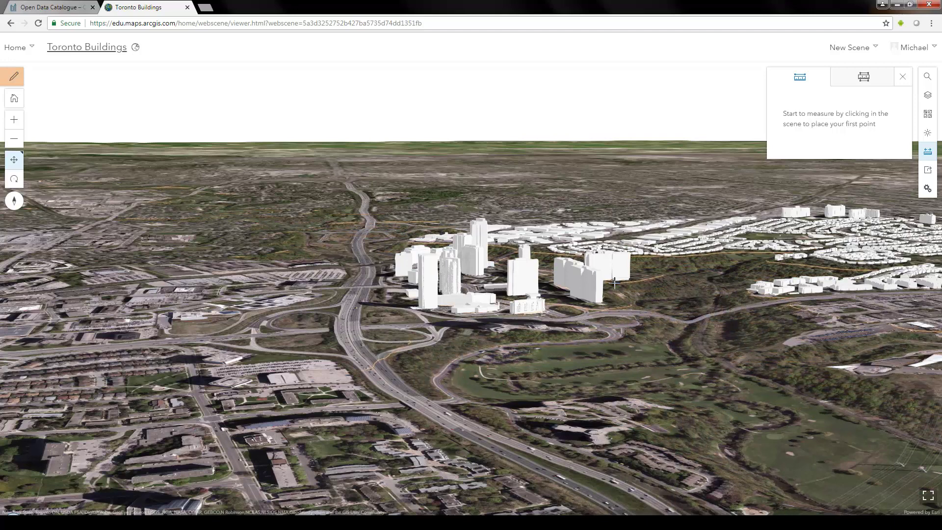
# Measure the tall building's vertical height from top to base, about 64.41 m.
pyautogui.scroll(3, 614, 283)
pyautogui.scroll(5, 591, 279)
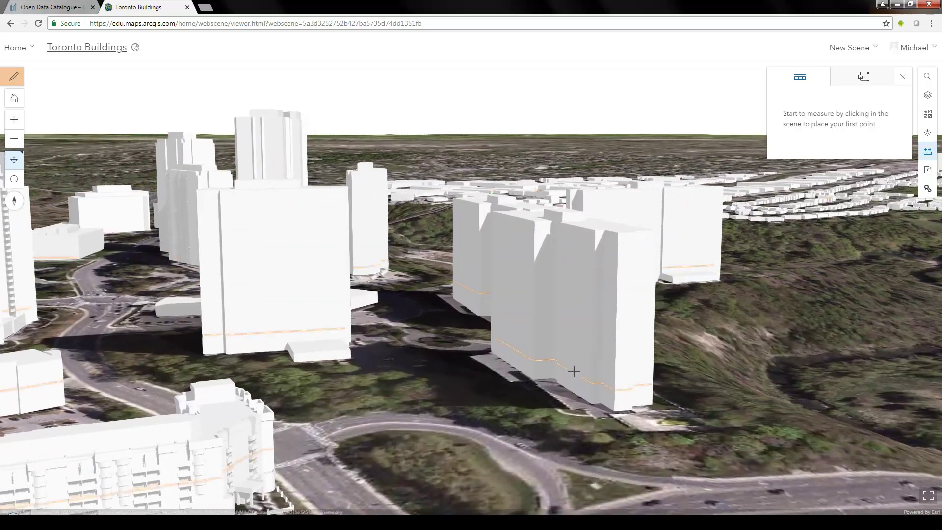
pyautogui.click(560, 211)
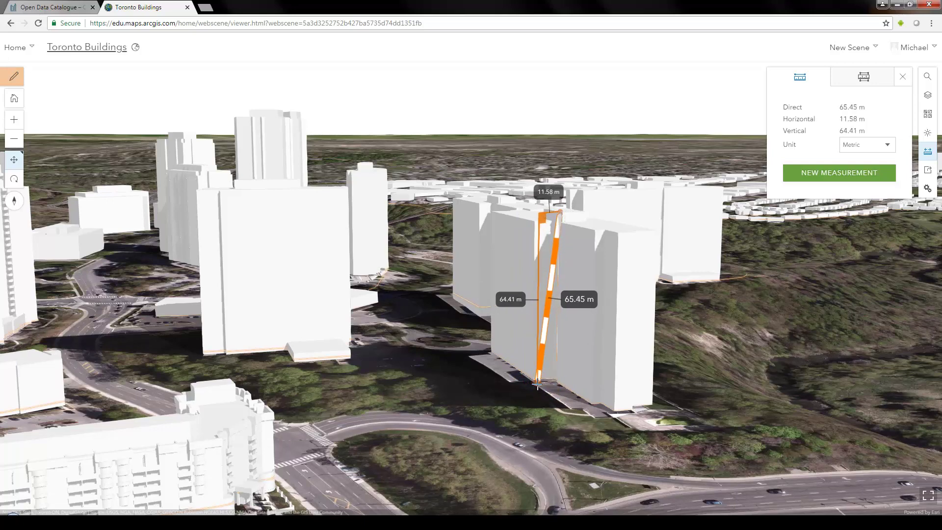
pyautogui.click(538, 382)
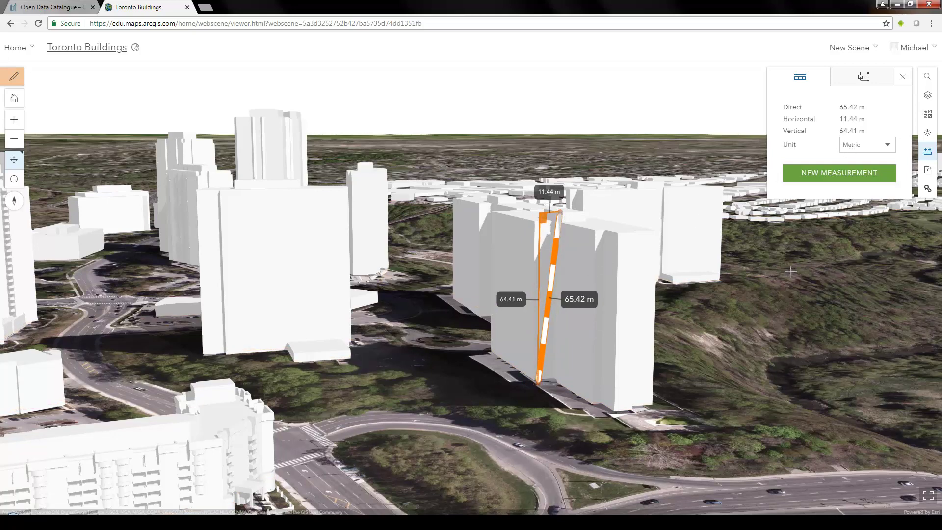
pyautogui.click(927, 151)
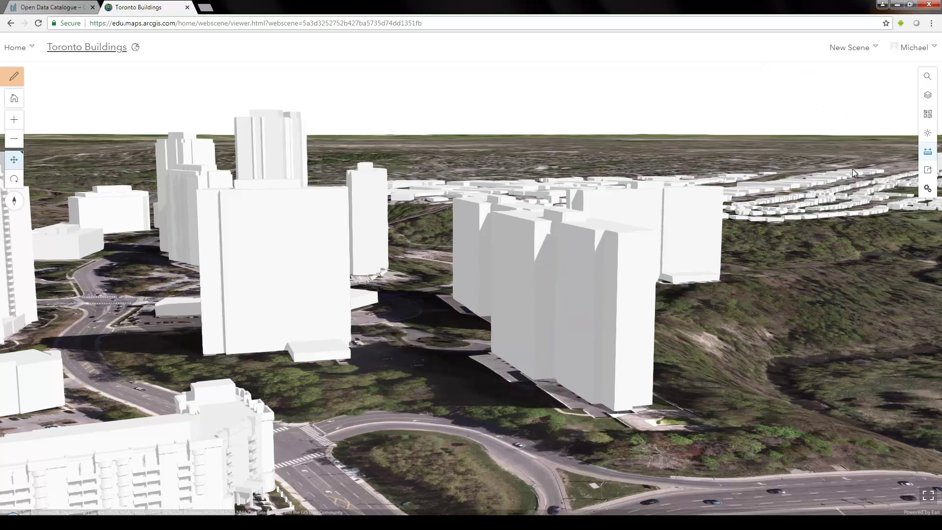
# Confirm the building's popup height of 64.41, then close the popup.
pyautogui.click(599, 269)
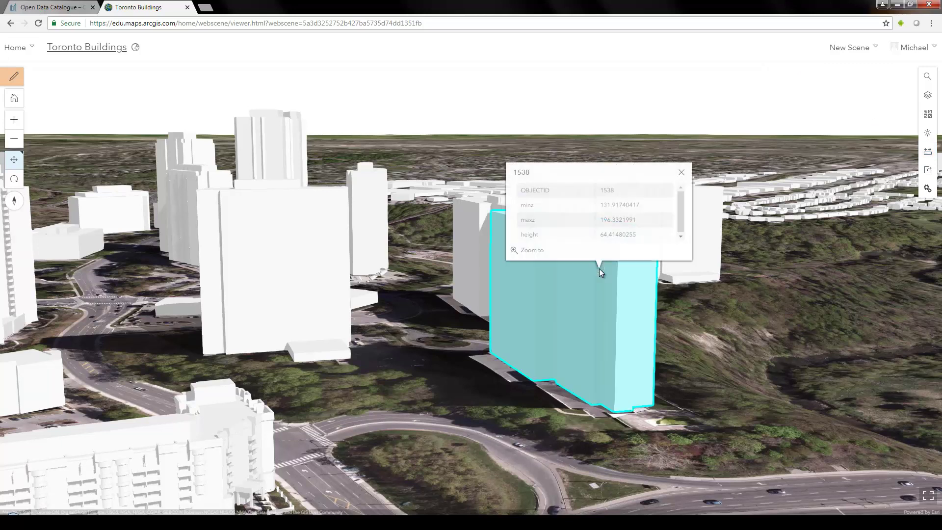
pyautogui.doubleClick(602, 235)
pyautogui.click(601, 236)
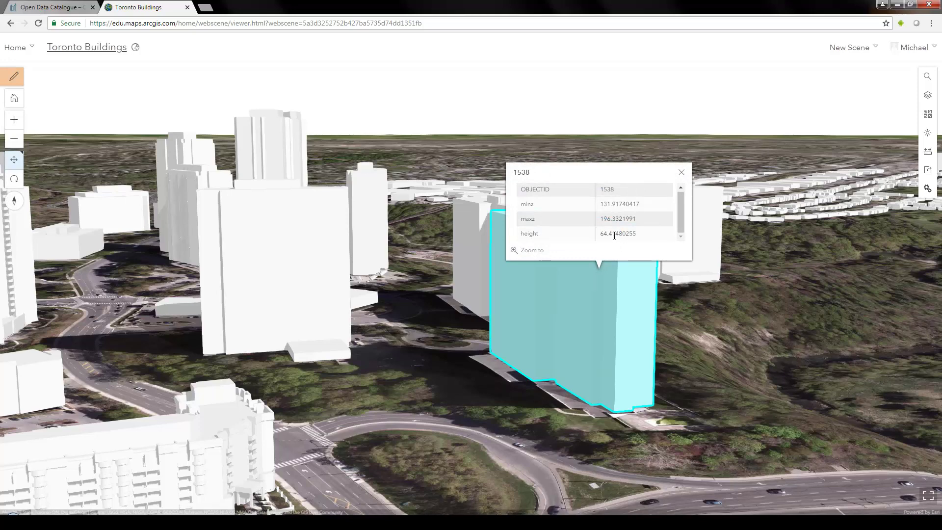
pyautogui.click(681, 172)
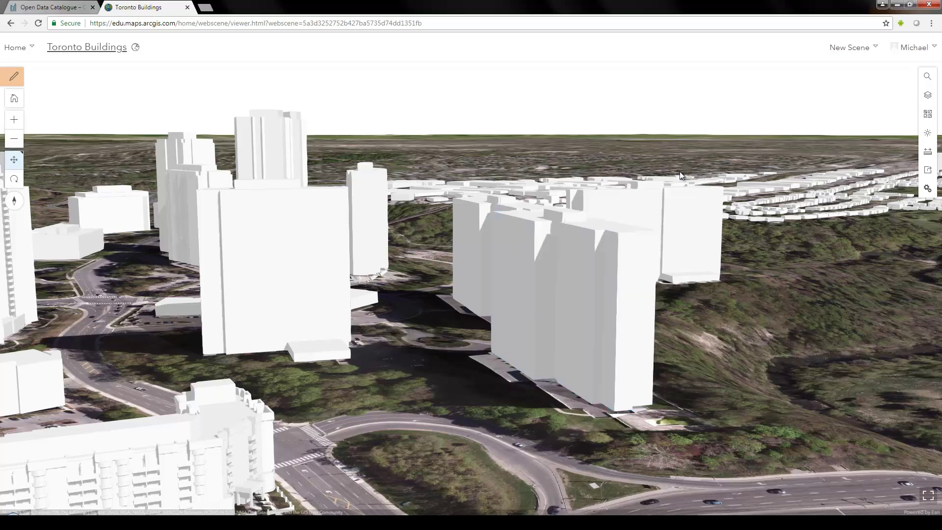
pyautogui.scroll(3, 575, 278)
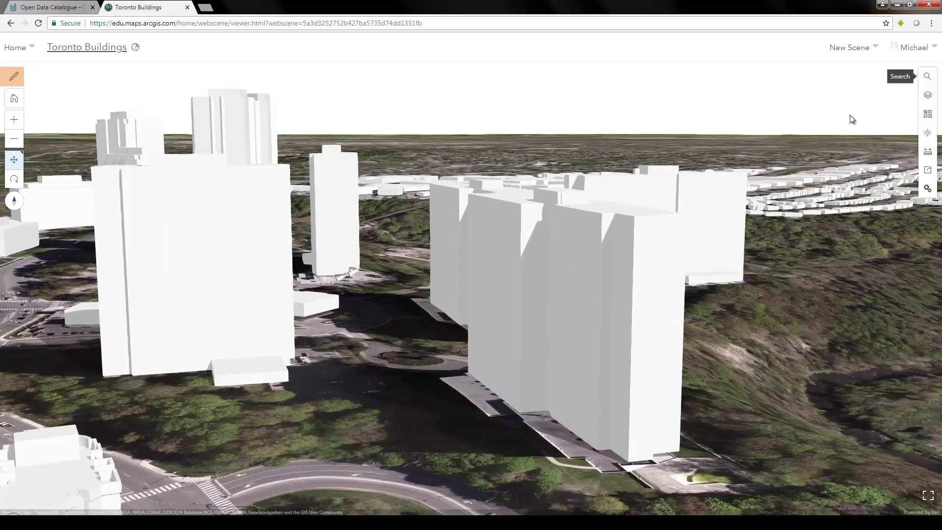
# Open Configure Layer for Multipatch_54L_Layer3DToFeat and list its main attribute choices.
pyautogui.click(10, 78)
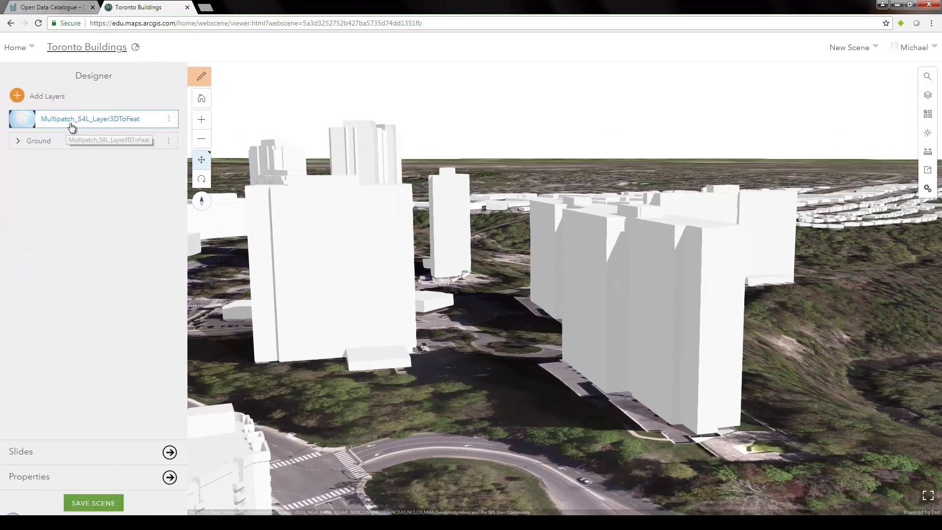
pyautogui.click(170, 122)
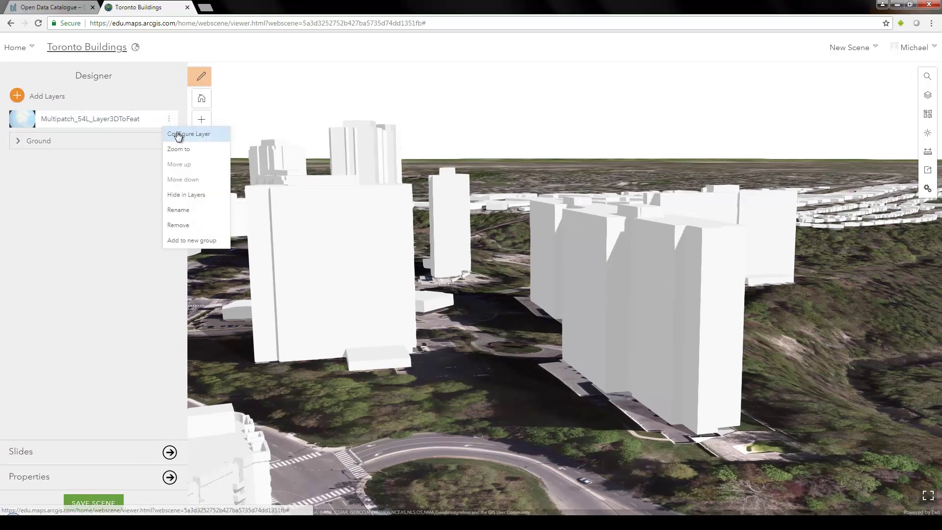
pyautogui.click(177, 136)
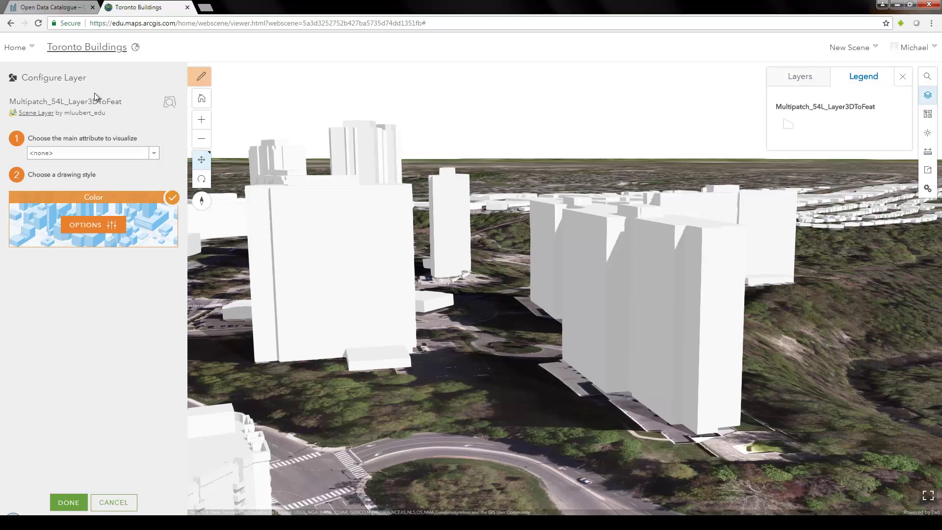
pyautogui.click(154, 155)
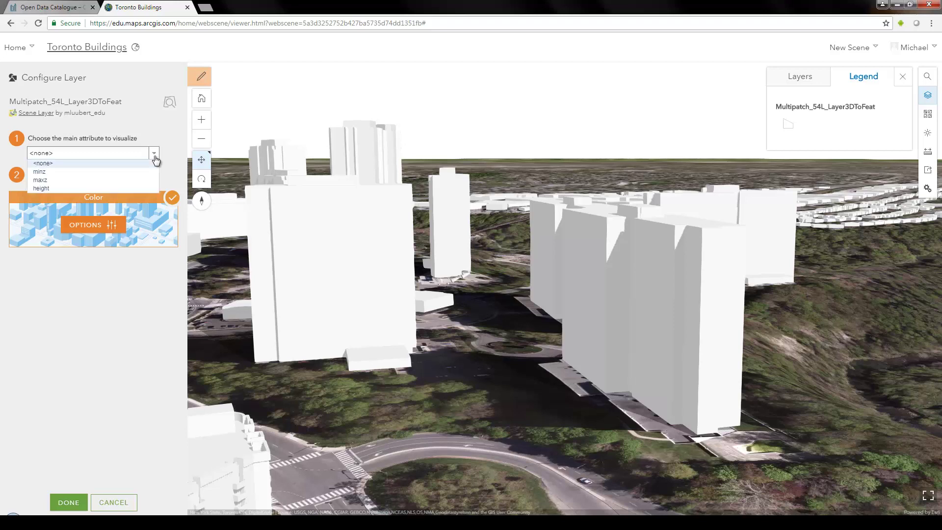
# Color the buildings by the height attribute.
pyautogui.click(108, 189)
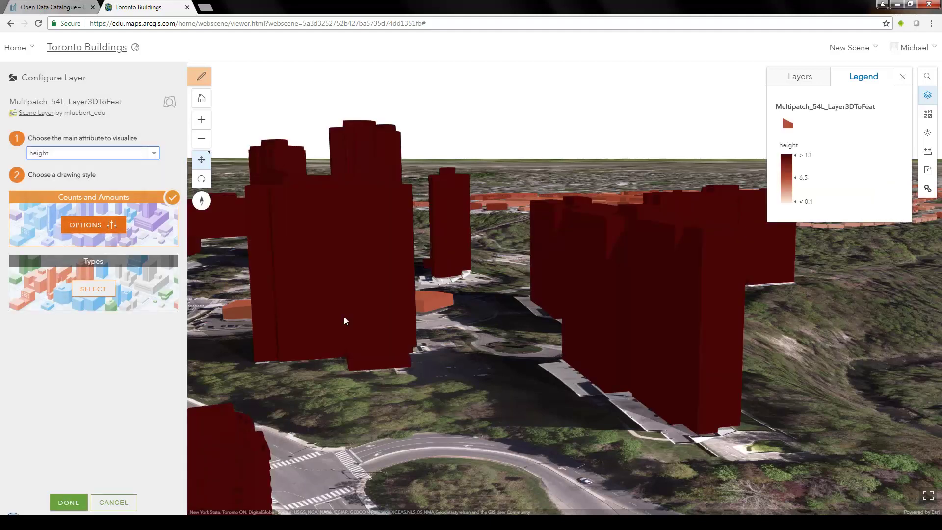
pyautogui.scroll(-5, 398, 325)
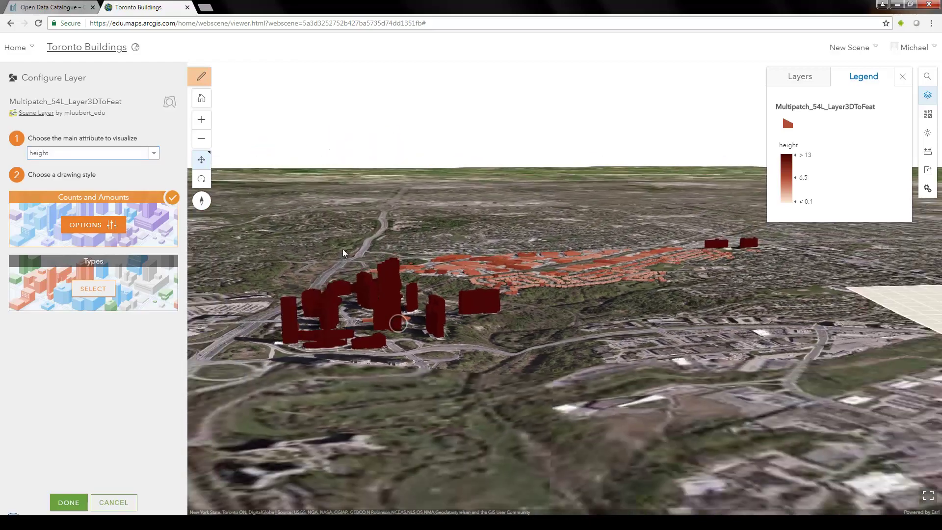
pyautogui.moveTo(346, 251); pyautogui.dragTo(425, 336)
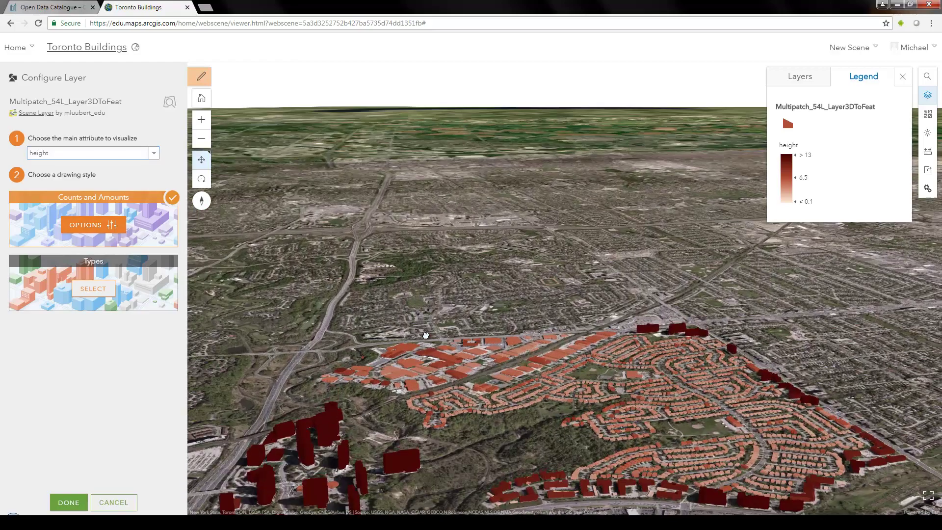
pyautogui.scroll(-5, 420, 295)
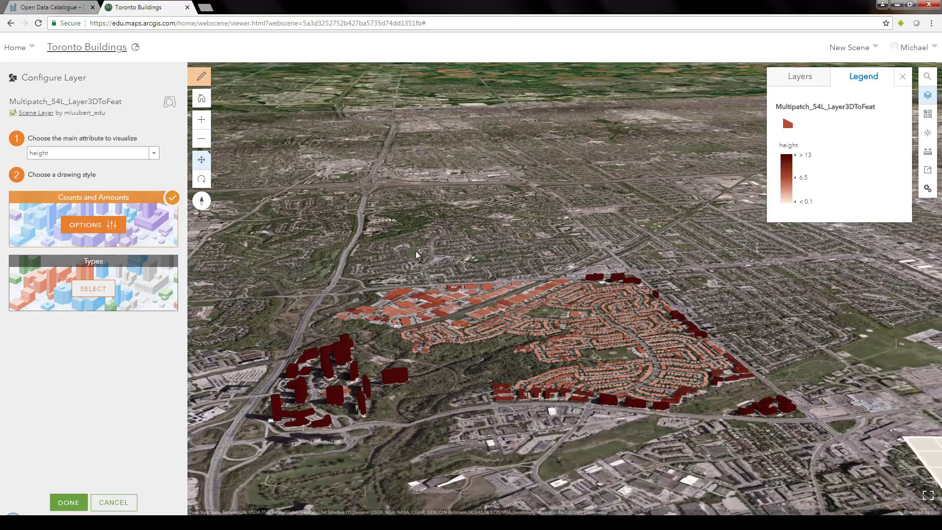
pyautogui.scroll(3, 437, 328)
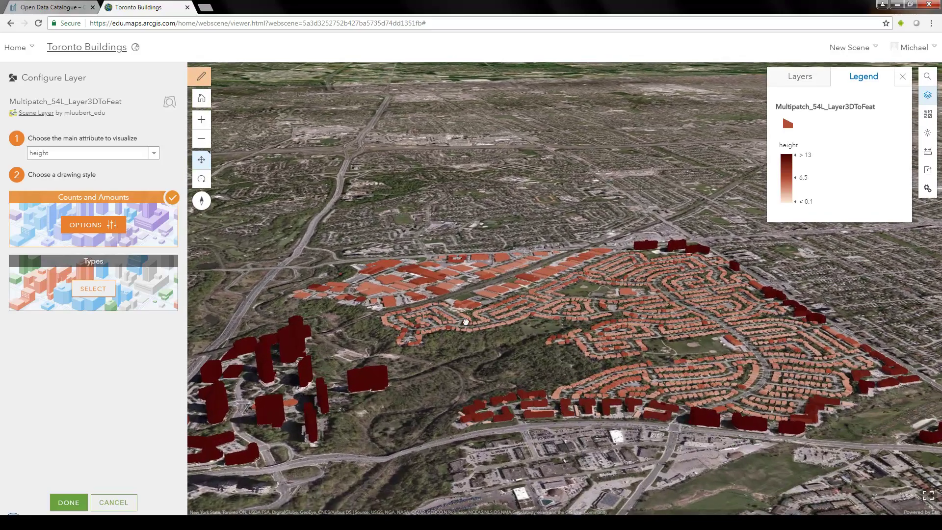
pyautogui.scroll(3, 469, 328)
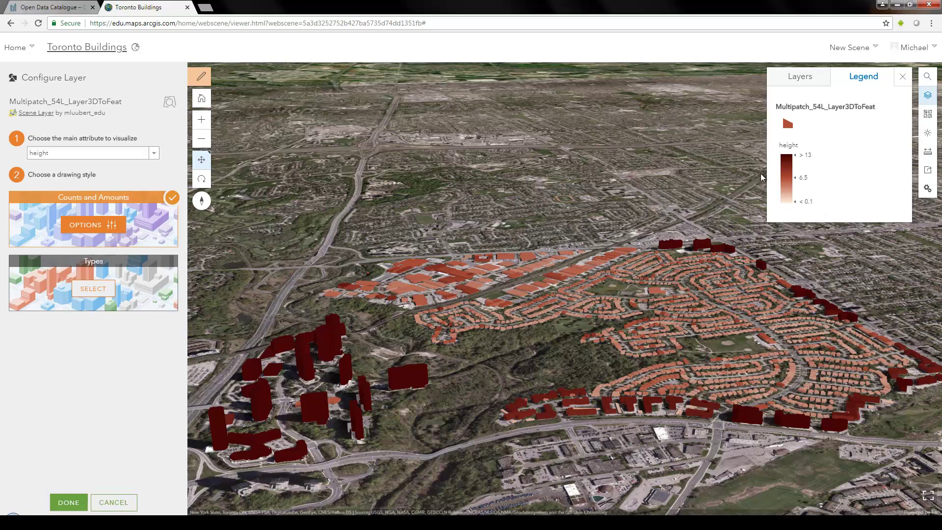
# Set the height ramp's upper break to 98 and add slight transparency.
pyautogui.click(100, 226)
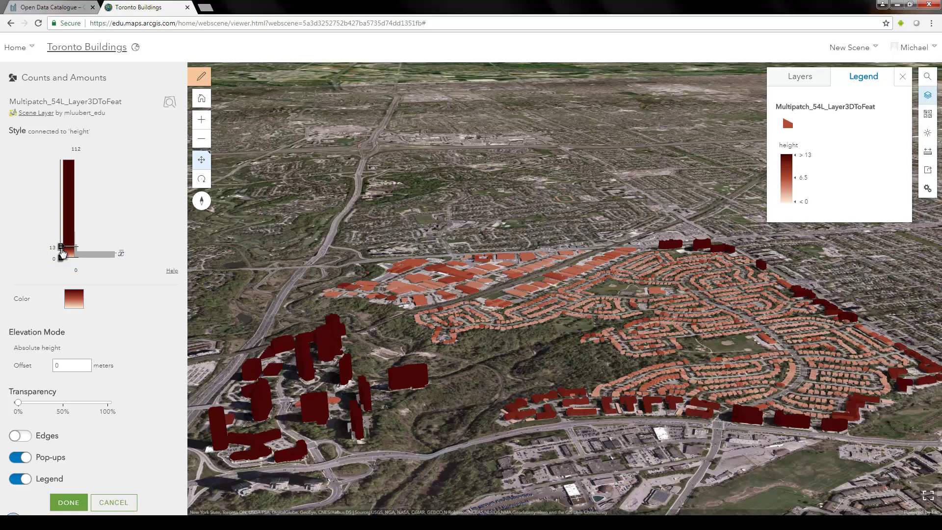
pyautogui.moveTo(61, 249); pyautogui.dragTo(61, 172)
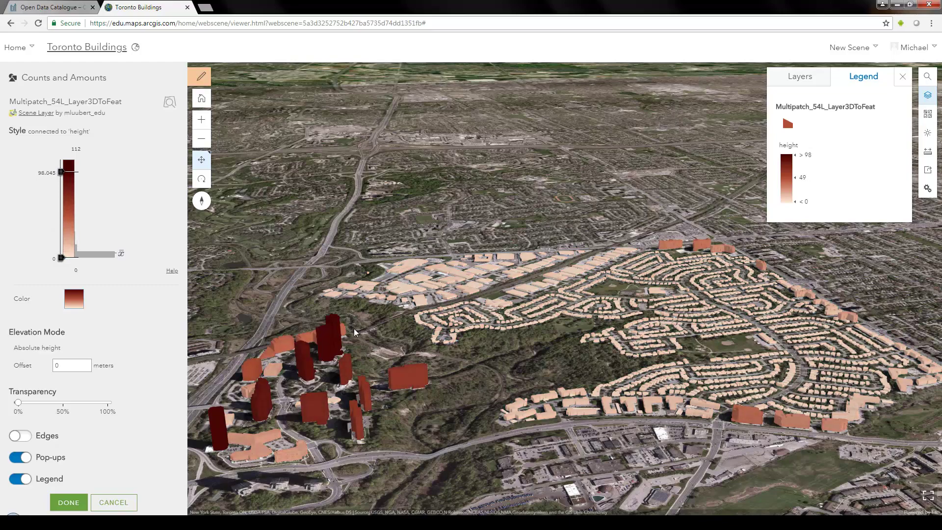
pyautogui.moveTo(337, 360); pyautogui.dragTo(398, 322)
pyautogui.scroll(3, 398, 321)
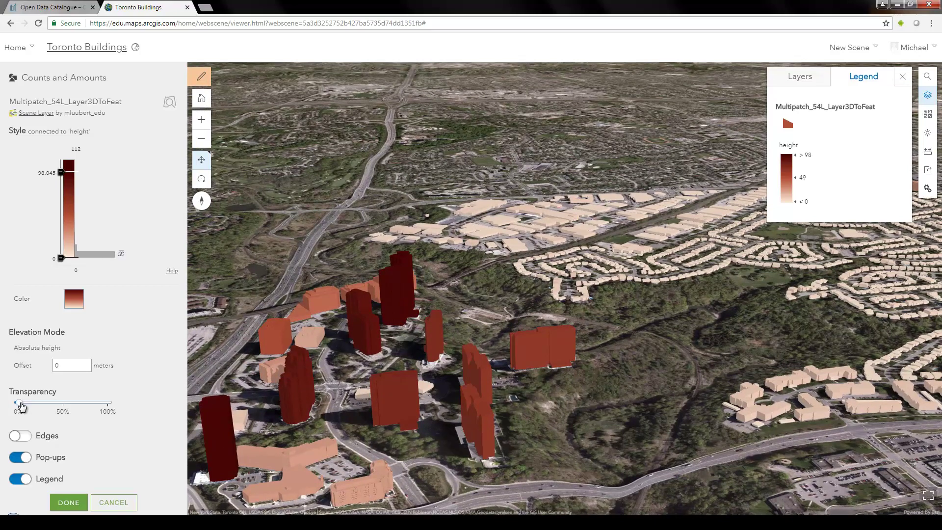
pyautogui.moveTo(16, 403)
pyautogui.mouseDown()
pyautogui.moveTo(76, 406)
pyautogui.moveTo(31, 403)
pyautogui.mouseUp()
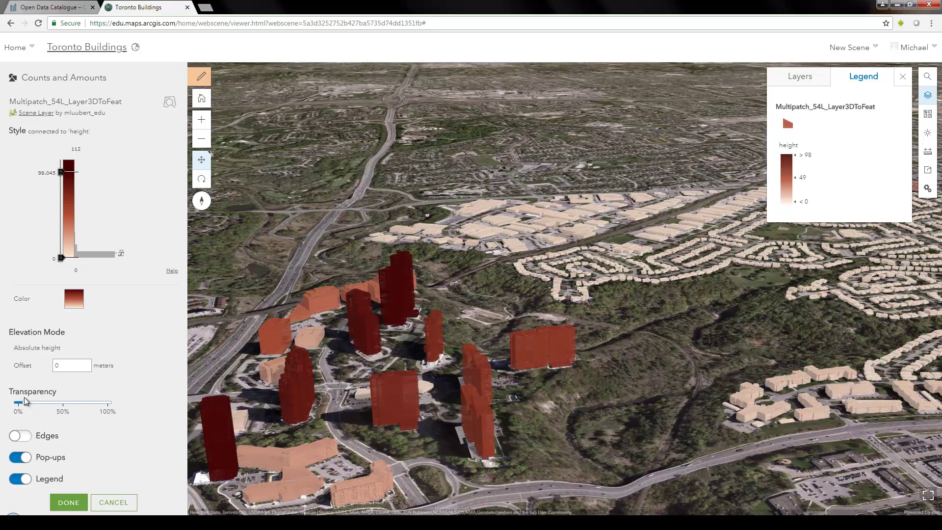
pyautogui.moveTo(335, 351); pyautogui.dragTo(288, 317)
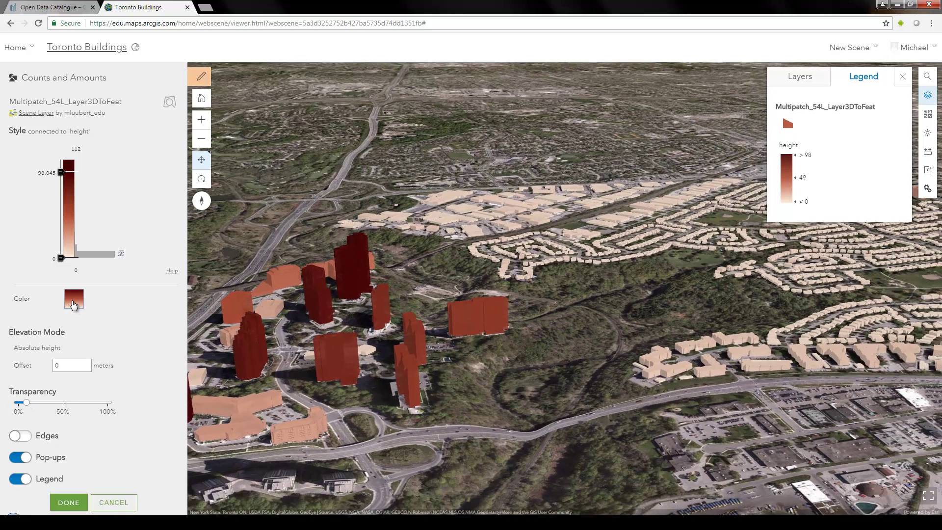
# Apply the orange colour ramp to the height-shaded buildings.
pyautogui.click(73, 303)
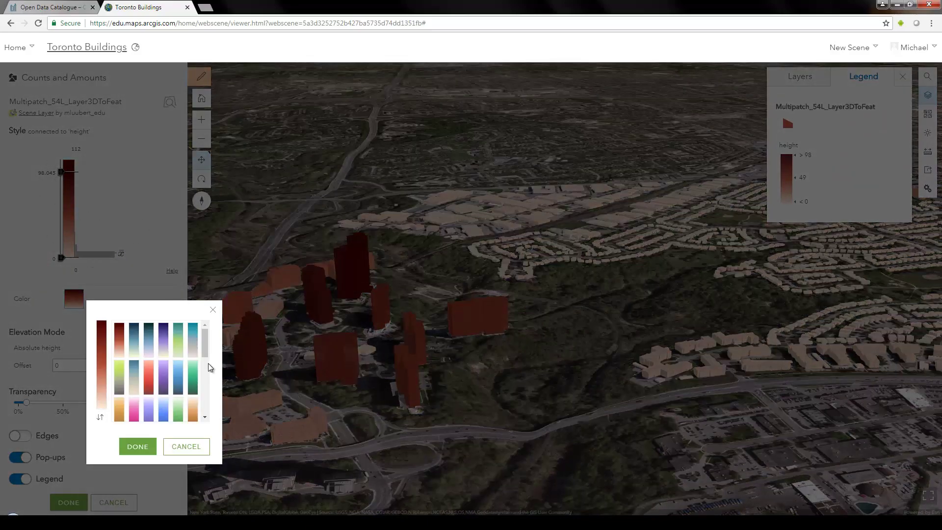
pyautogui.moveTo(204, 349); pyautogui.dragTo(206, 378)
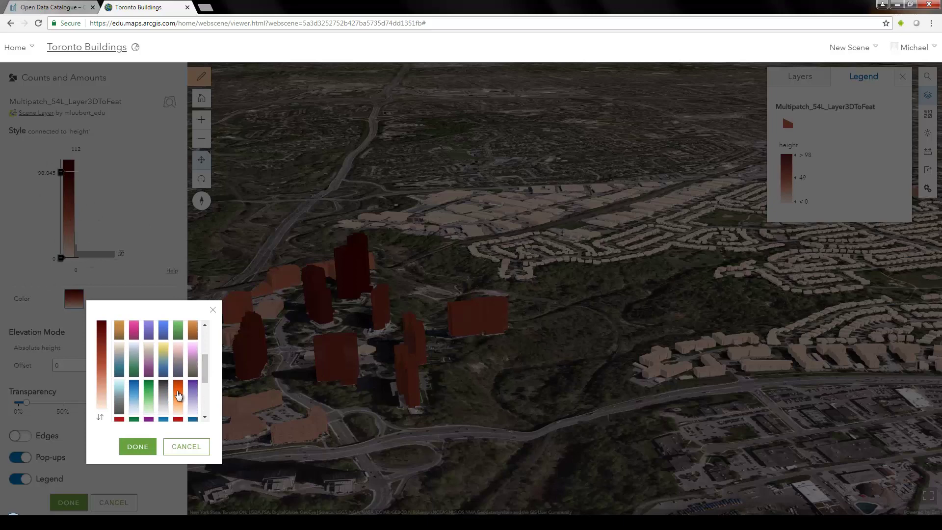
pyautogui.click(178, 395)
pyautogui.click(137, 446)
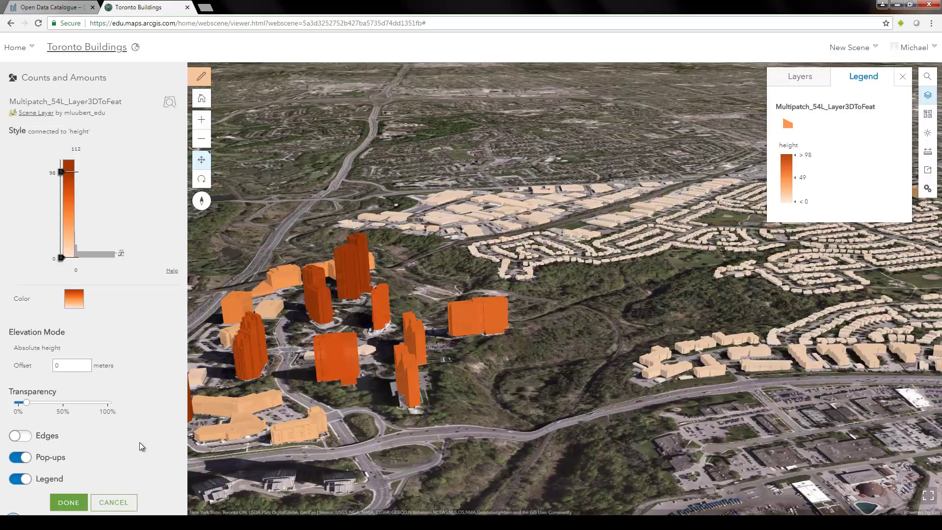
# Turn on solid dark edge outlines for the buildings.
pyautogui.moveTo(279, 381); pyautogui.dragTo(326, 369)
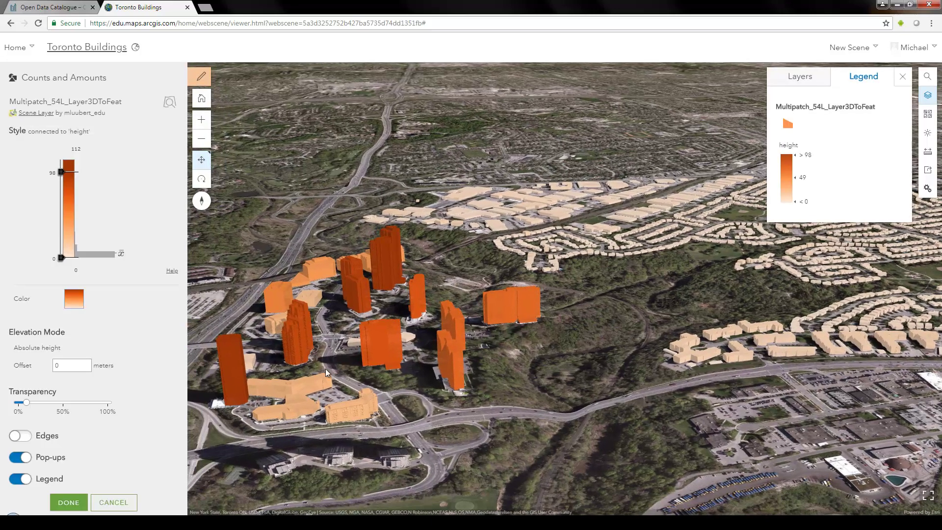
pyautogui.click(17, 437)
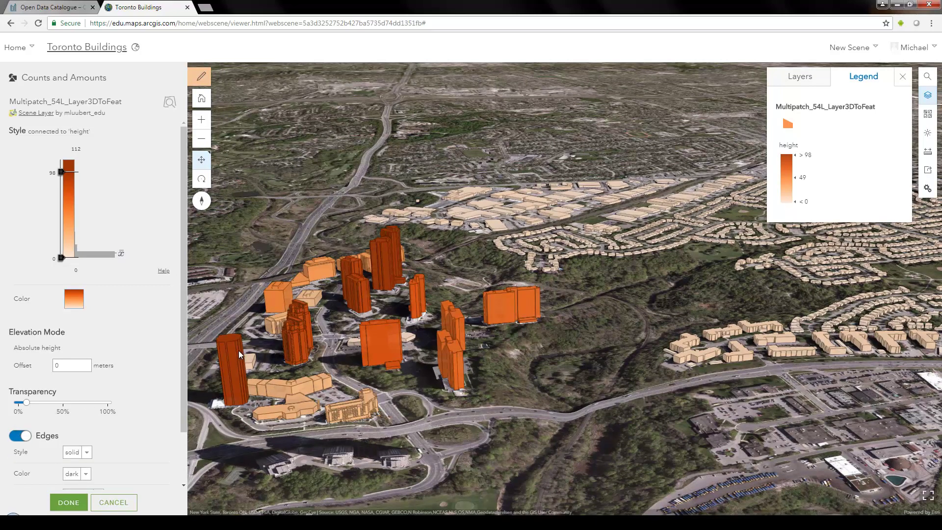
pyautogui.moveTo(274, 341); pyautogui.dragTo(366, 319)
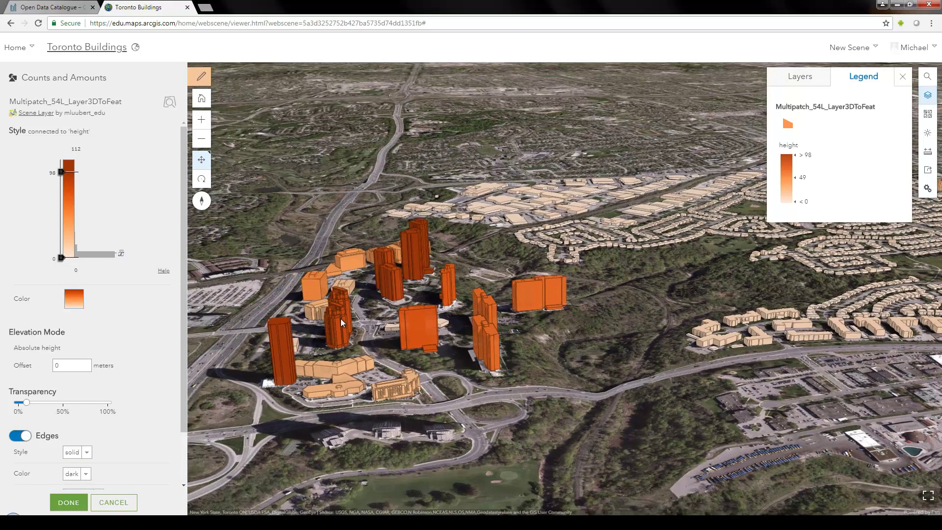
pyautogui.scroll(6, 341, 319)
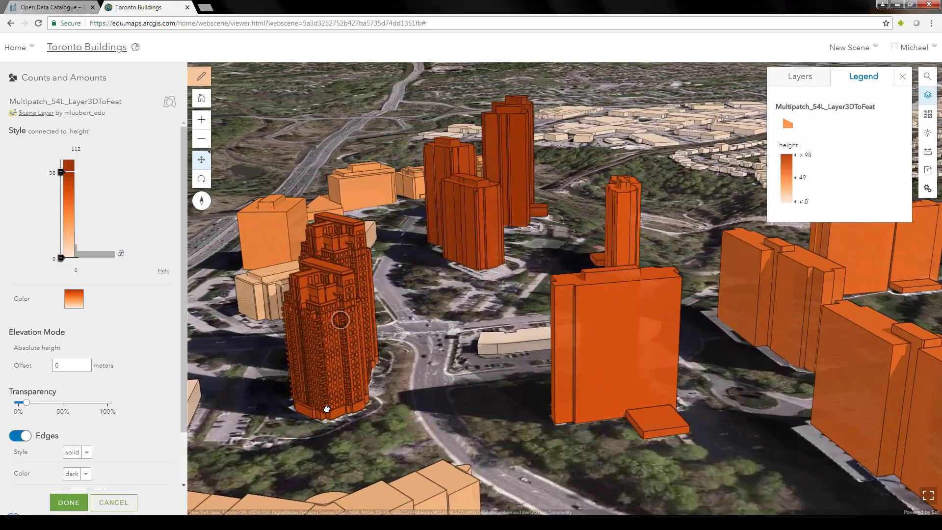
pyautogui.scroll(4, 327, 408)
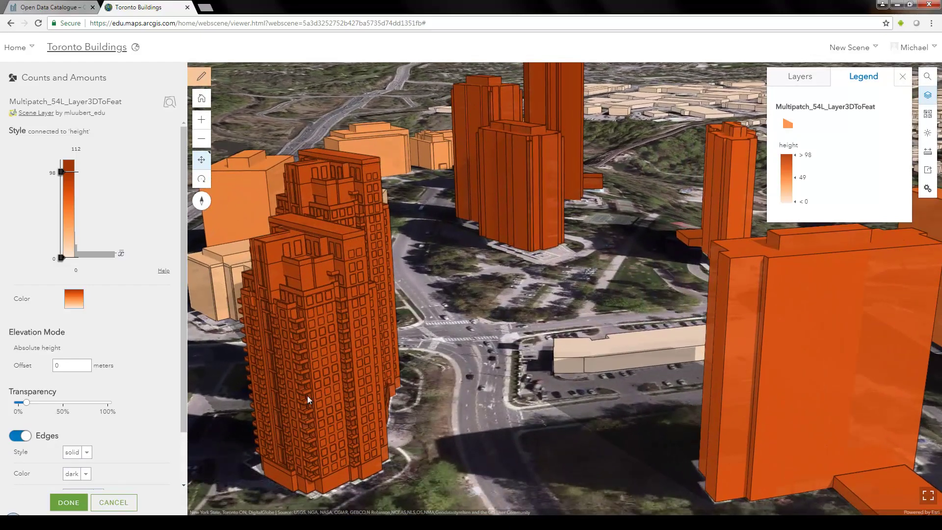
# Switch the building edges to the sketch style.
pyautogui.click(24, 436)
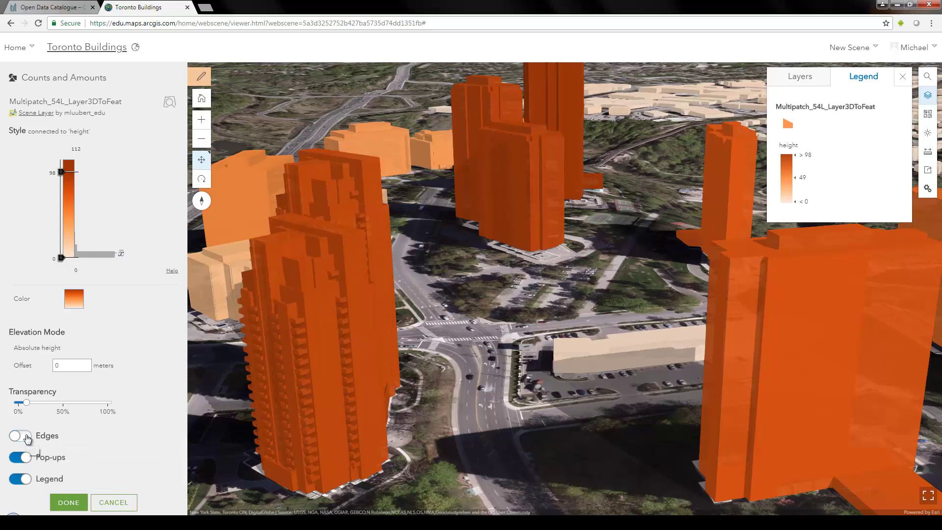
pyautogui.click(28, 436)
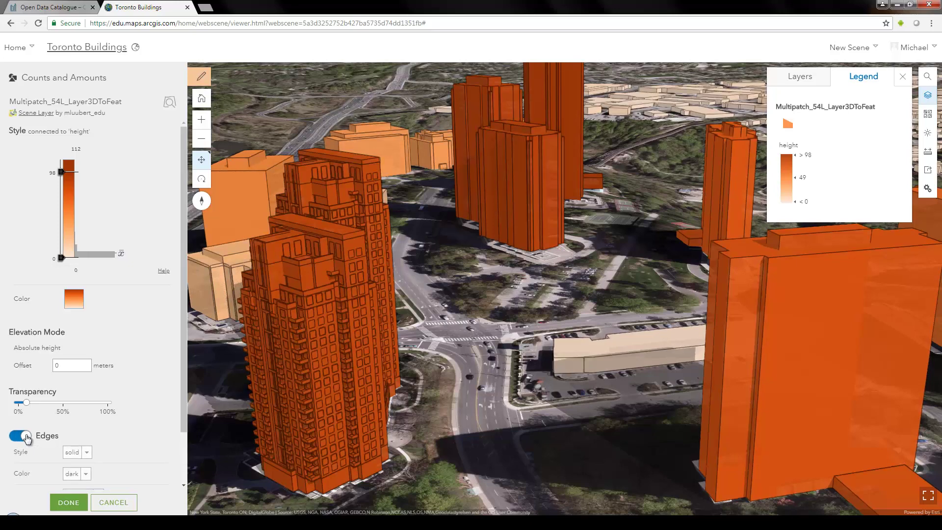
pyautogui.click(87, 452)
pyautogui.click(80, 463)
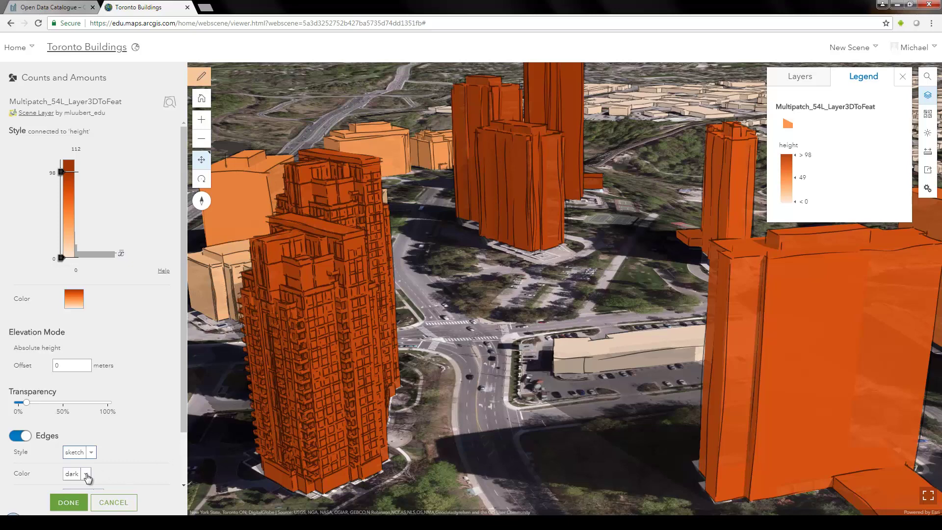
pyautogui.scroll(-1, 180, 434)
# Make the sketch edges thick and dark instead of light.
pyautogui.click(85, 436)
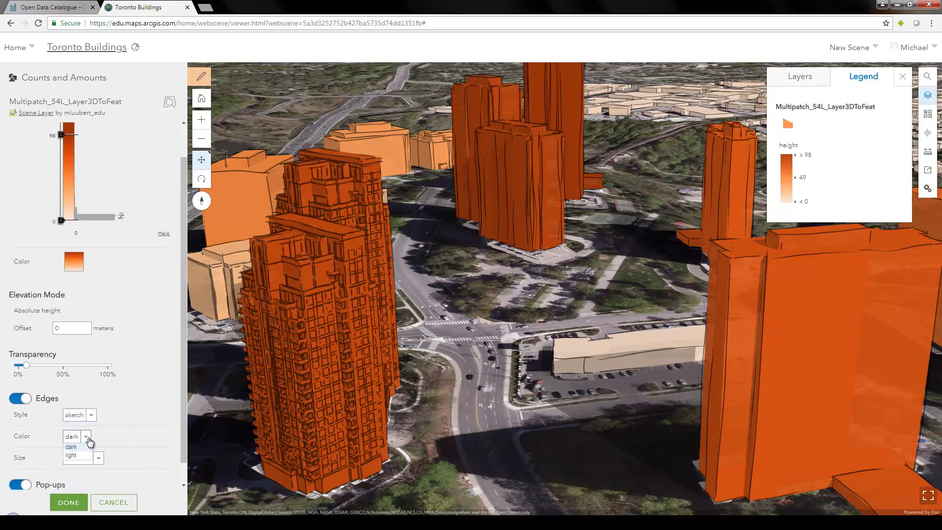
pyautogui.click(78, 456)
pyautogui.click(93, 459)
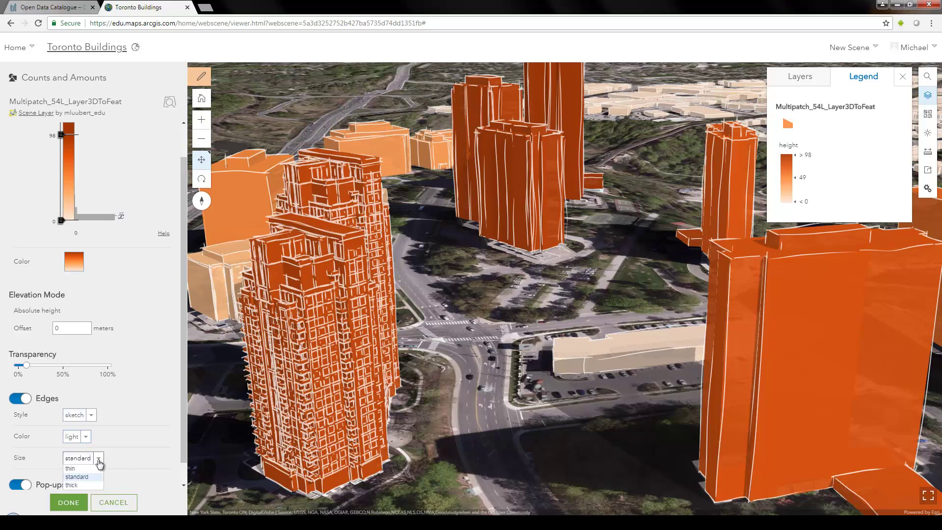
pyautogui.click(90, 485)
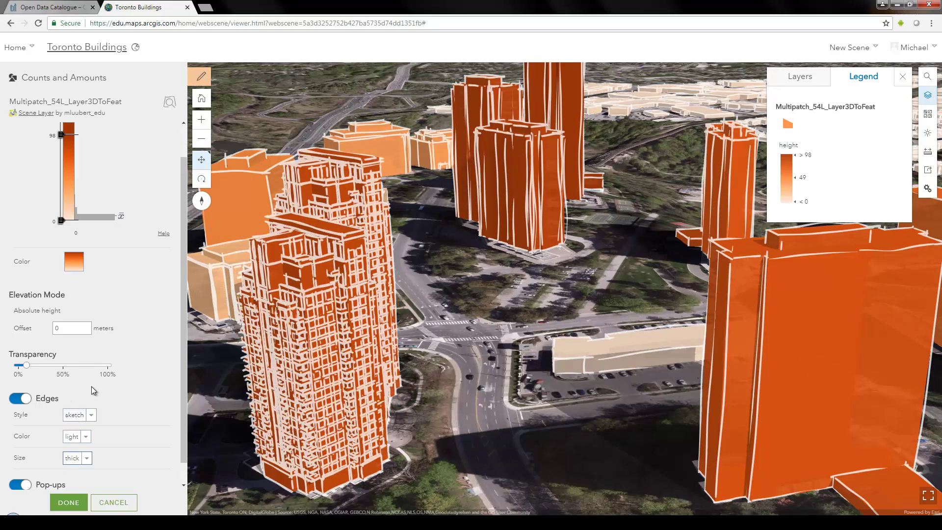
pyautogui.click(72, 447)
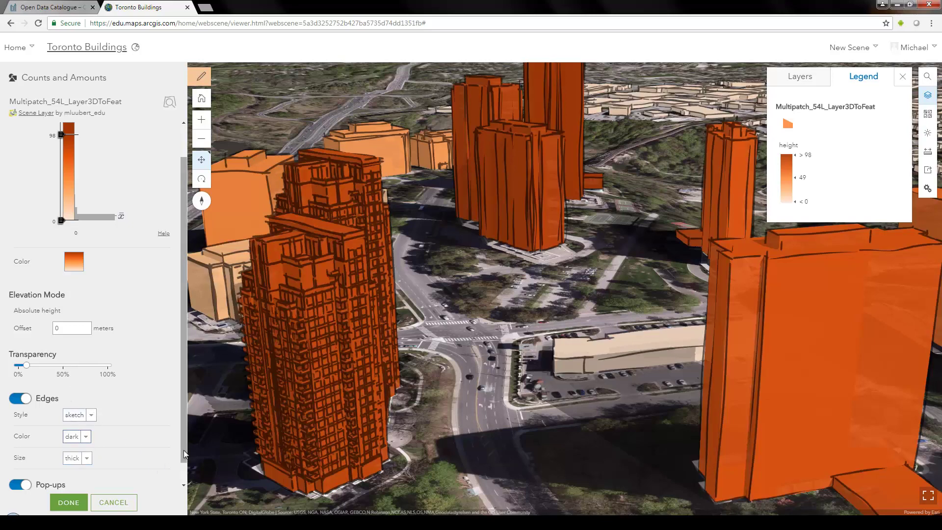
pyautogui.moveTo(184, 449); pyautogui.dragTo(190, 351)
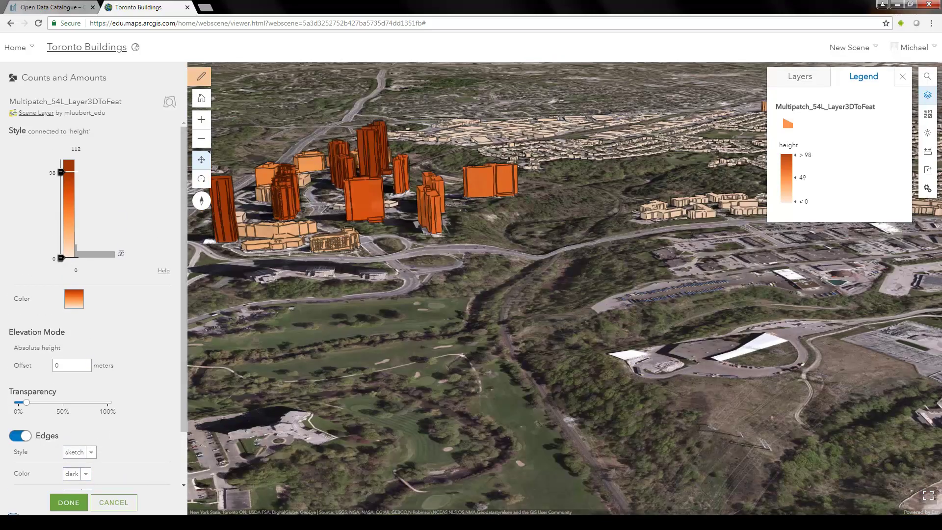
# Finish the height style and layer configuration, then bring up the Slides list.
pyautogui.click(72, 503)
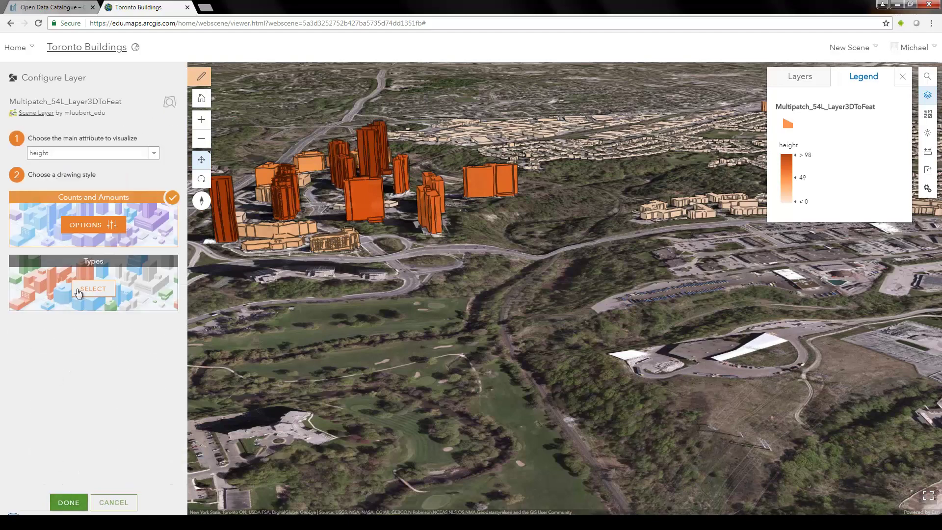
pyautogui.click(66, 499)
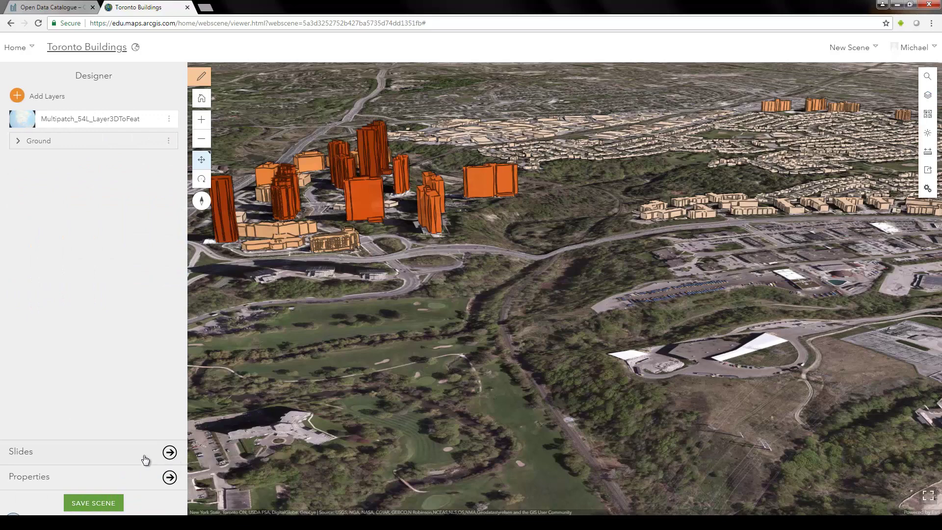
pyautogui.click(170, 452)
# Zoom in on the orange towers and capture the view as Slide 1.
pyautogui.scroll(5, 351, 221)
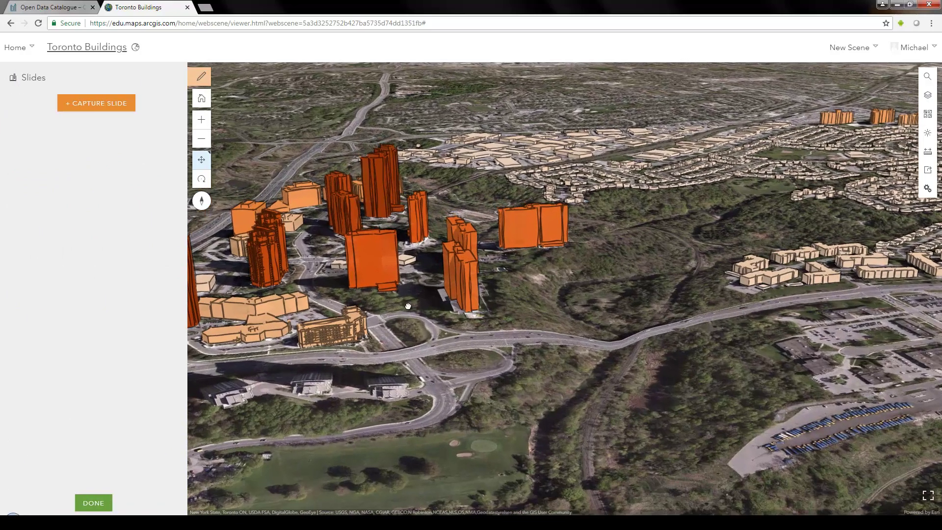
pyautogui.scroll(5, 347, 267)
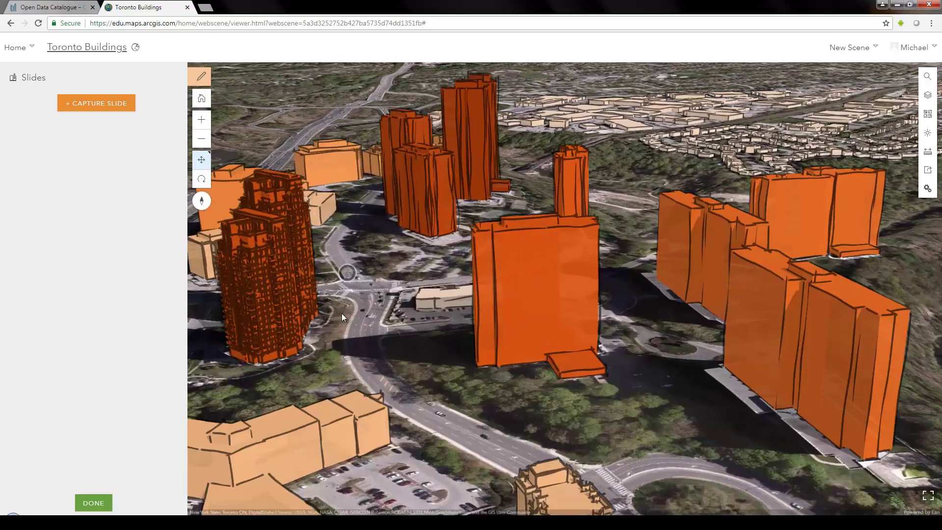
pyautogui.scroll(5, 357, 277)
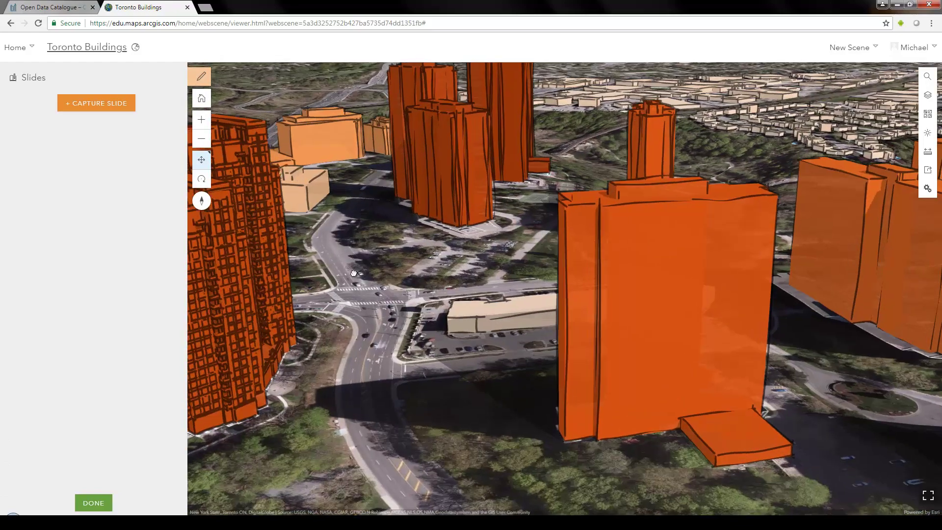
pyautogui.scroll(3, 340, 257)
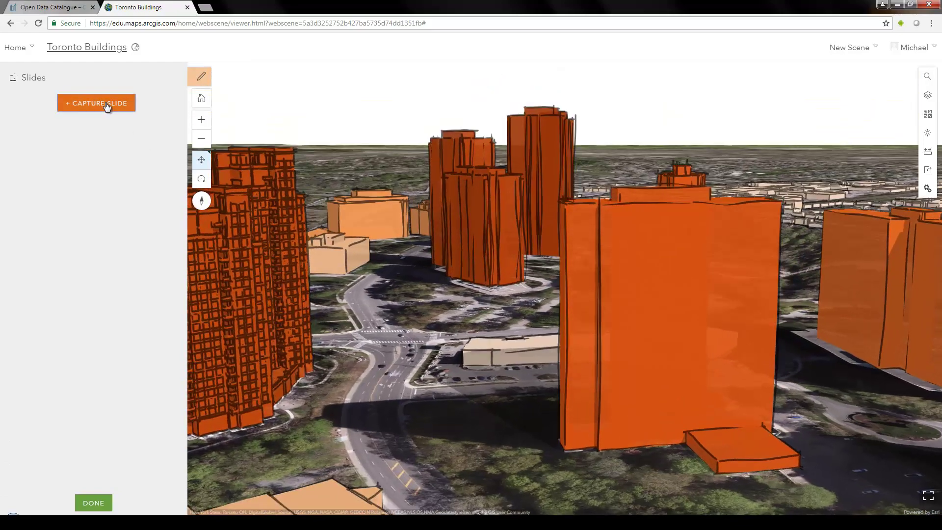
pyautogui.click(105, 103)
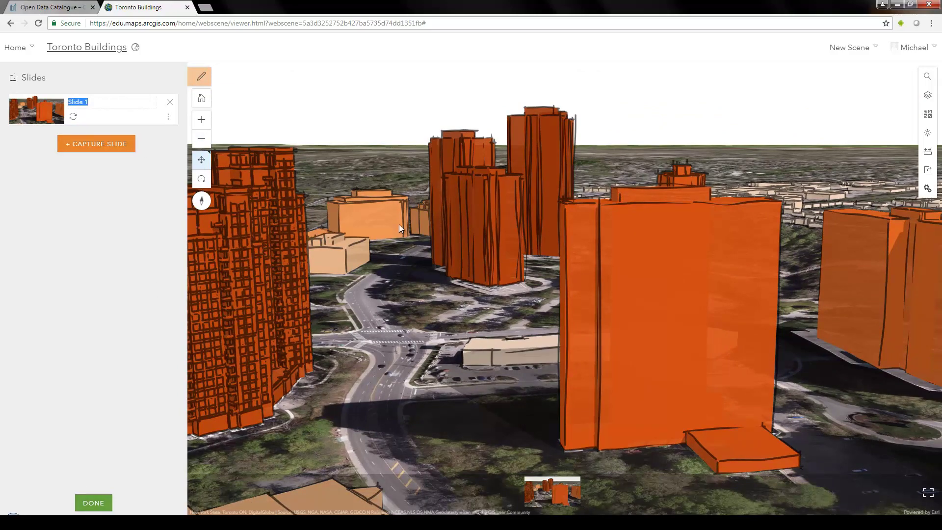
pyautogui.scroll(-5, 399, 224)
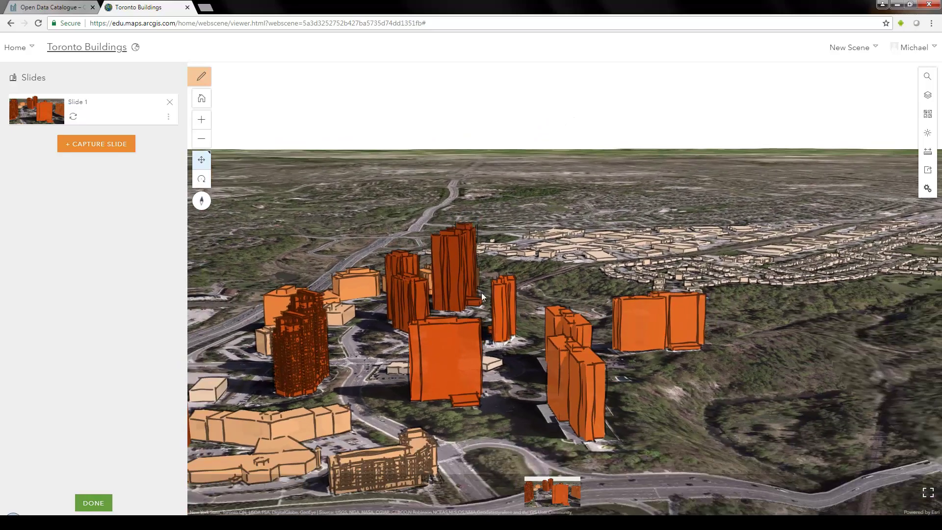
pyautogui.moveTo(481, 292); pyautogui.dragTo(406, 214)
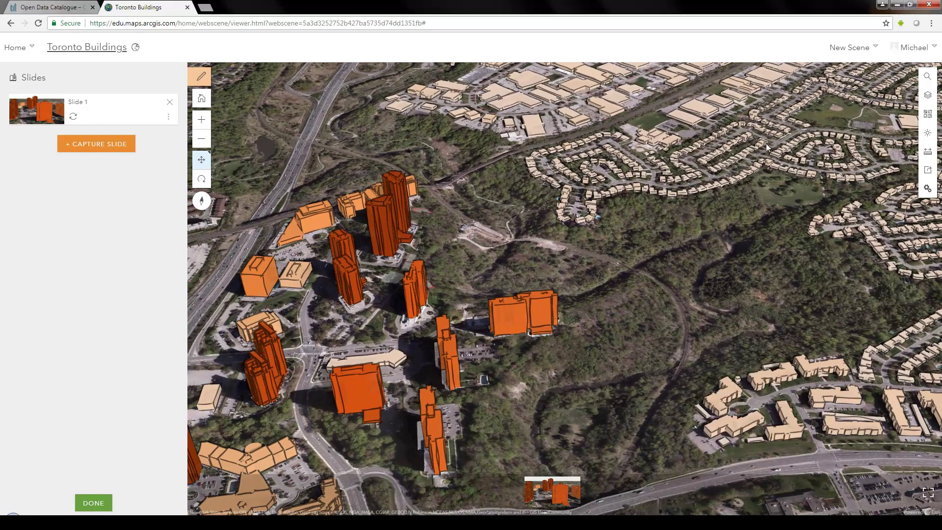
# Switch the basemap to Topographic.
pyautogui.click(927, 113)
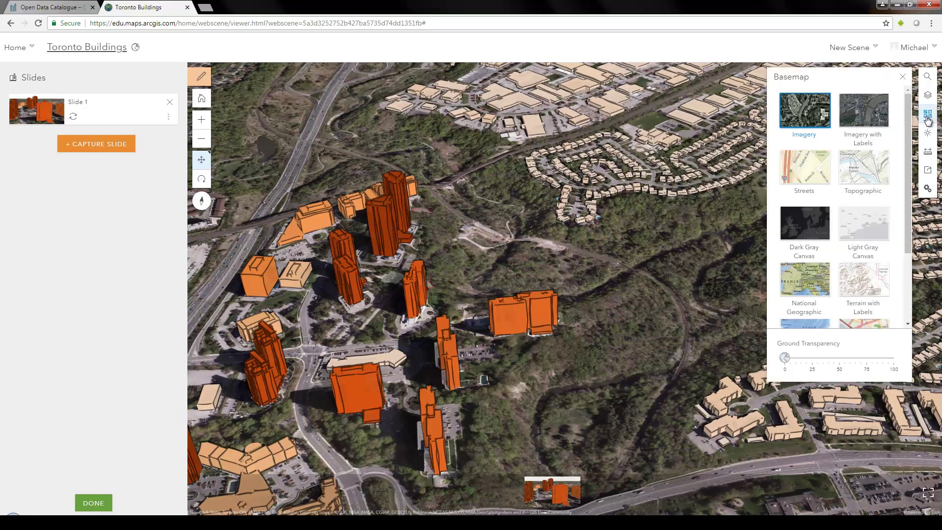
pyautogui.click(866, 167)
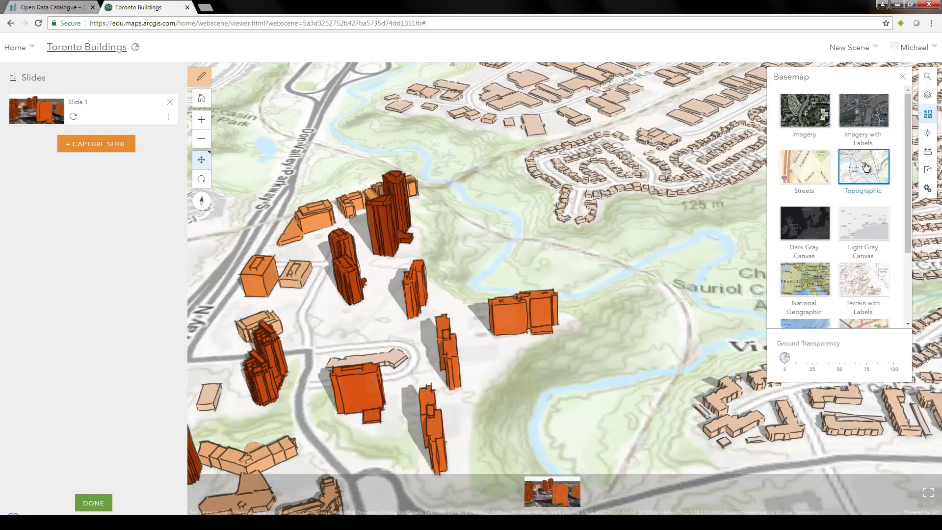
pyautogui.click(927, 114)
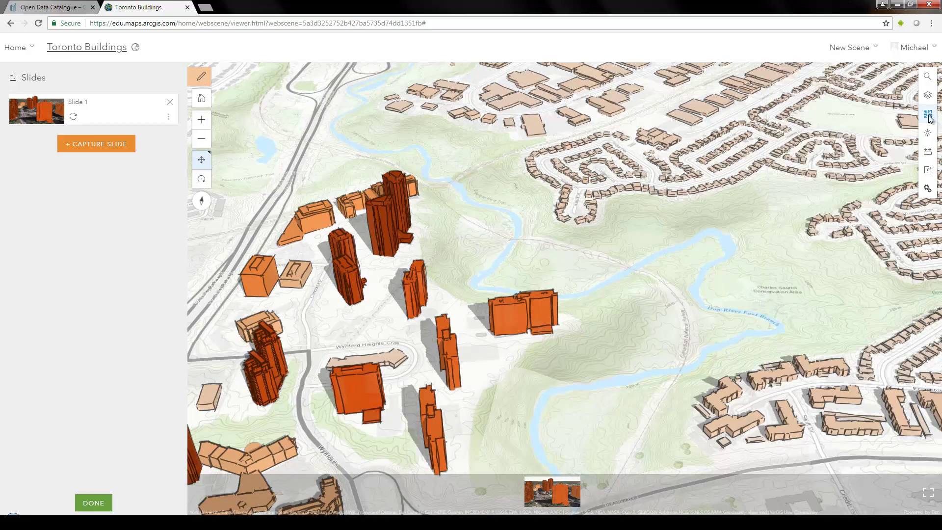
# Capture the topographic view as Slide 2 and preview Slide 1 and Slide 2.
pyautogui.click(96, 144)
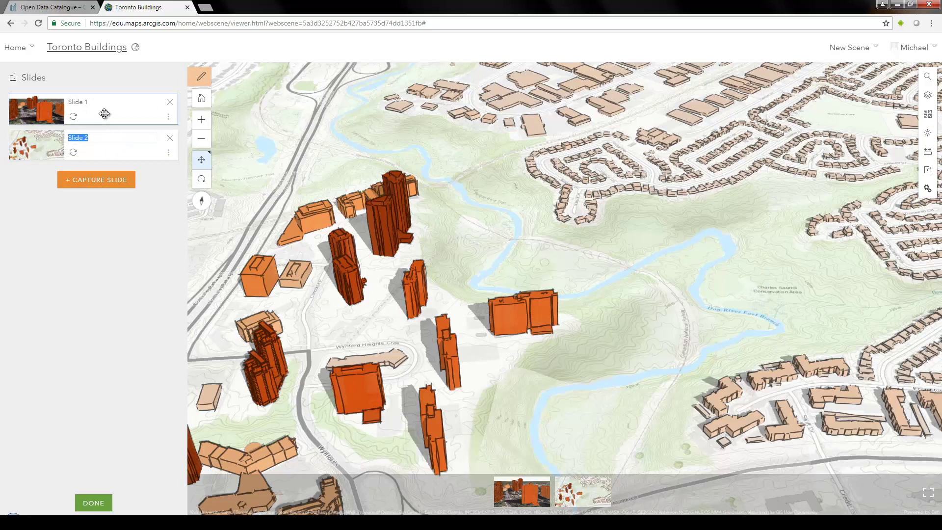
pyautogui.click(98, 496)
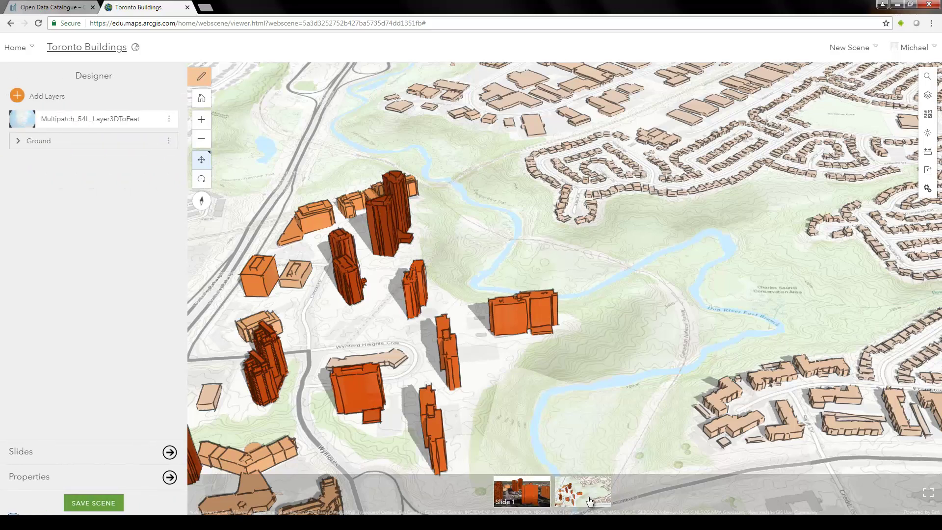
pyautogui.click(525, 481)
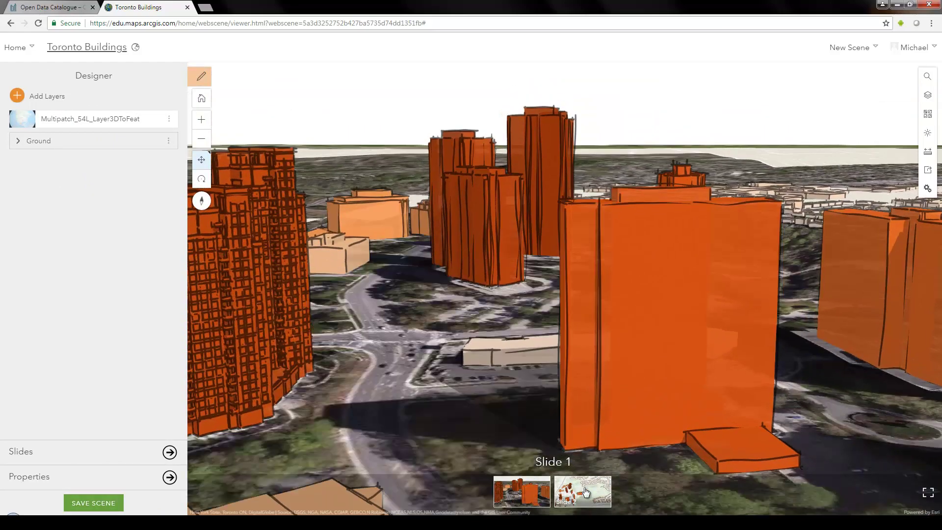
pyautogui.click(585, 491)
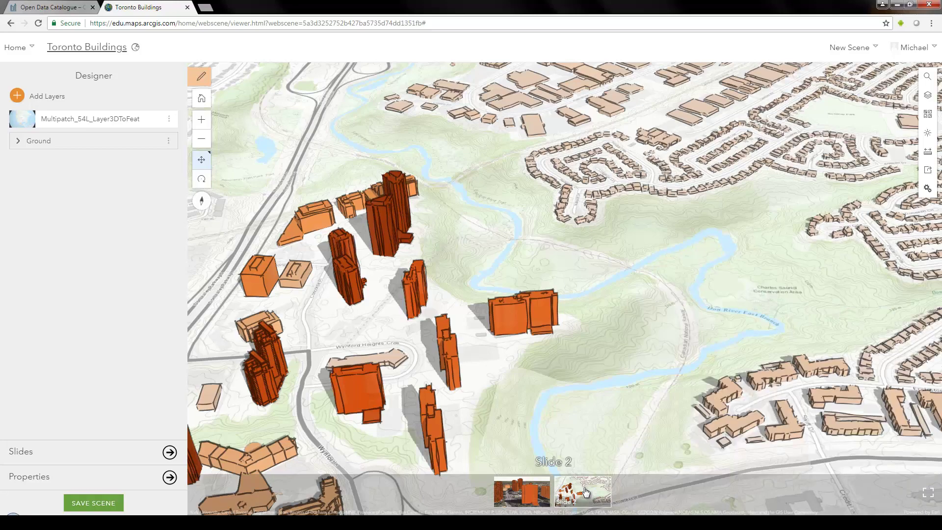
# Save the Toronto Buildings web scene and open its item page via the Share panel.
pyautogui.click(90, 499)
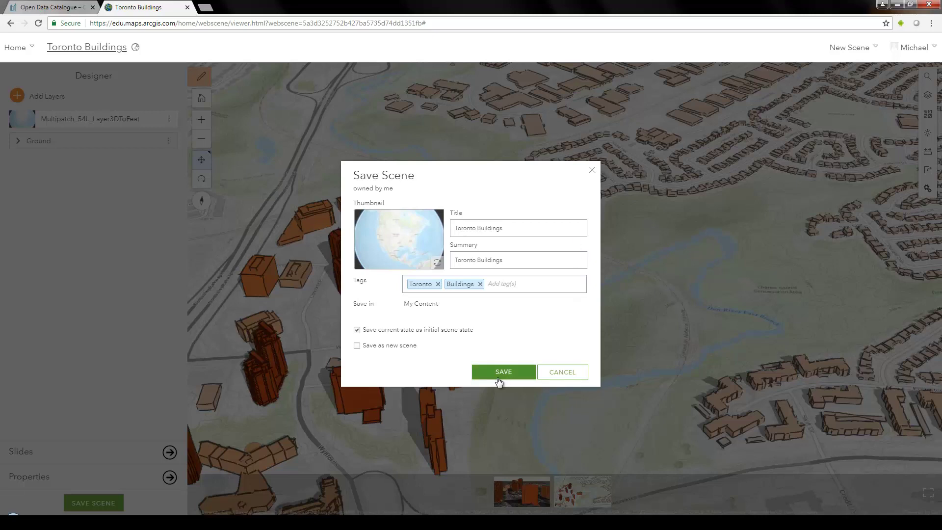
pyautogui.click(493, 375)
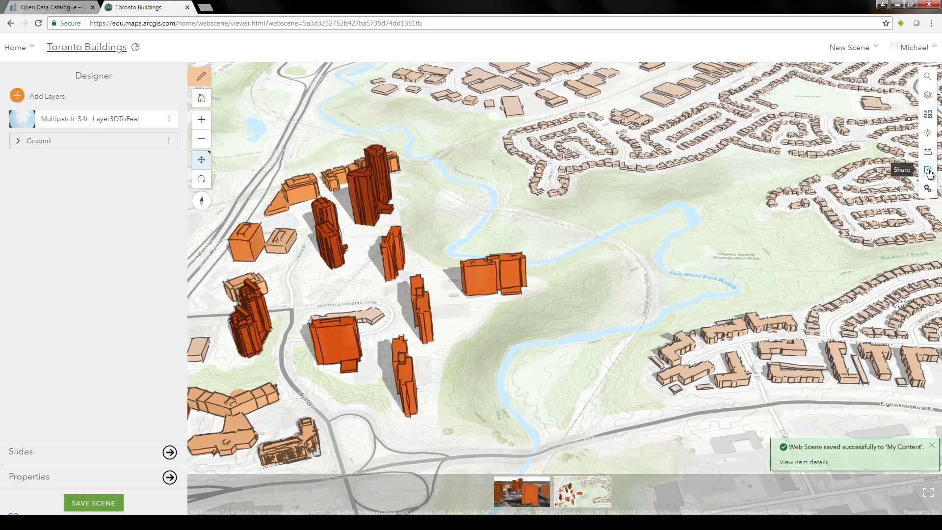
pyautogui.click(929, 173)
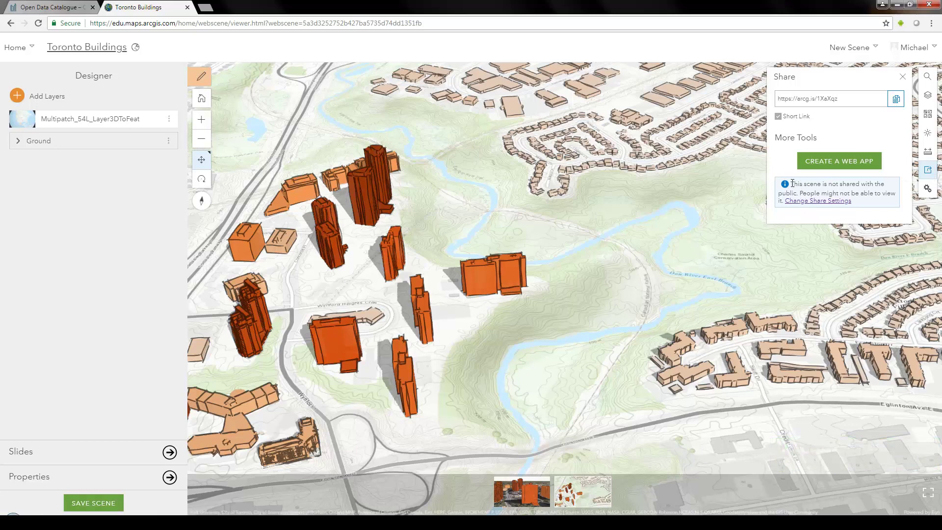
pyautogui.moveTo(792, 184); pyautogui.dragTo(839, 193)
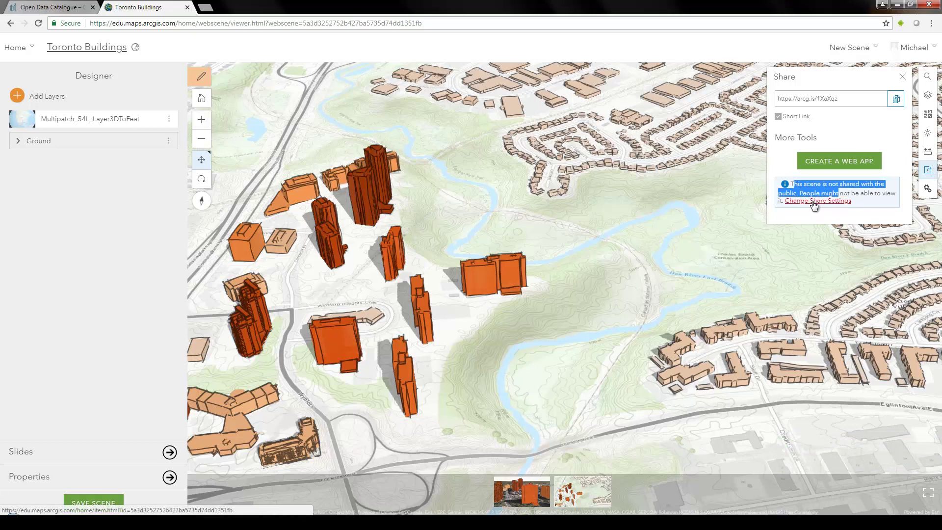
pyautogui.click(813, 201)
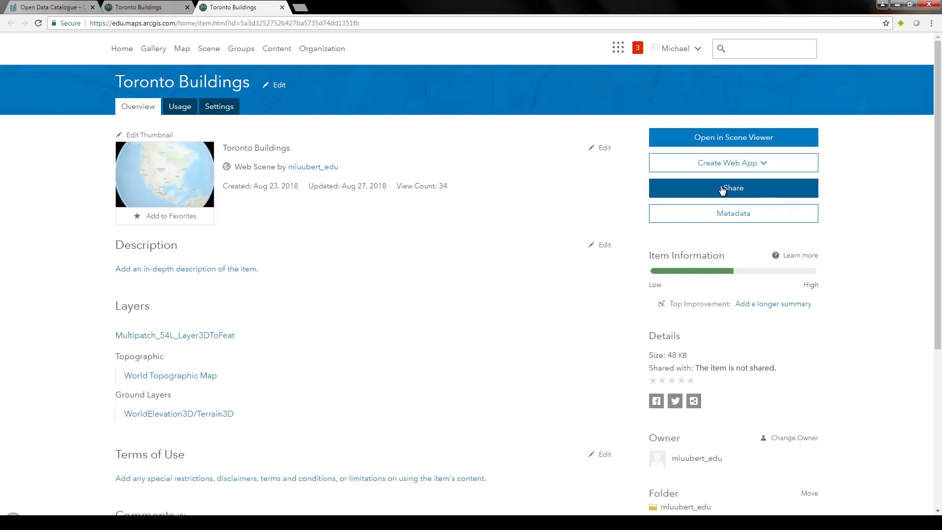
# Share the Toronto Buildings item with Everyone (public) and show its short URL.
pyautogui.click(742, 191)
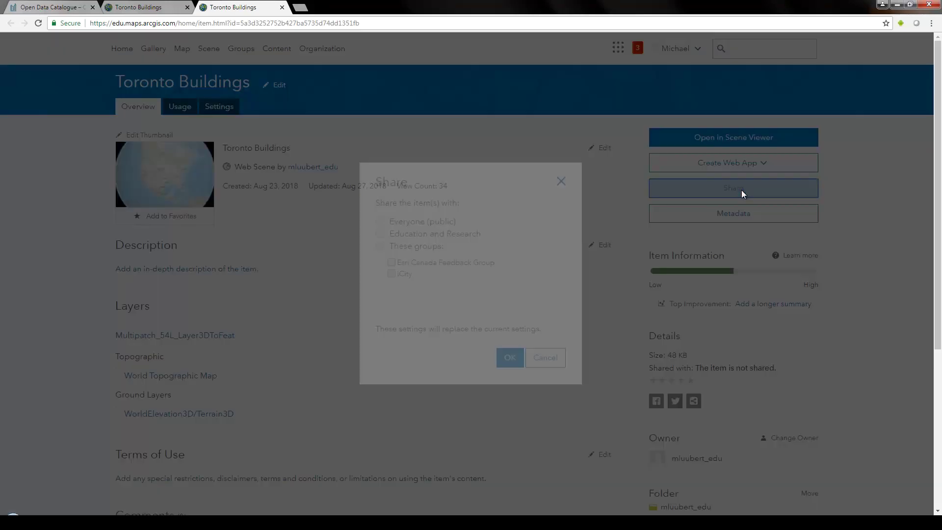
pyautogui.click(381, 221)
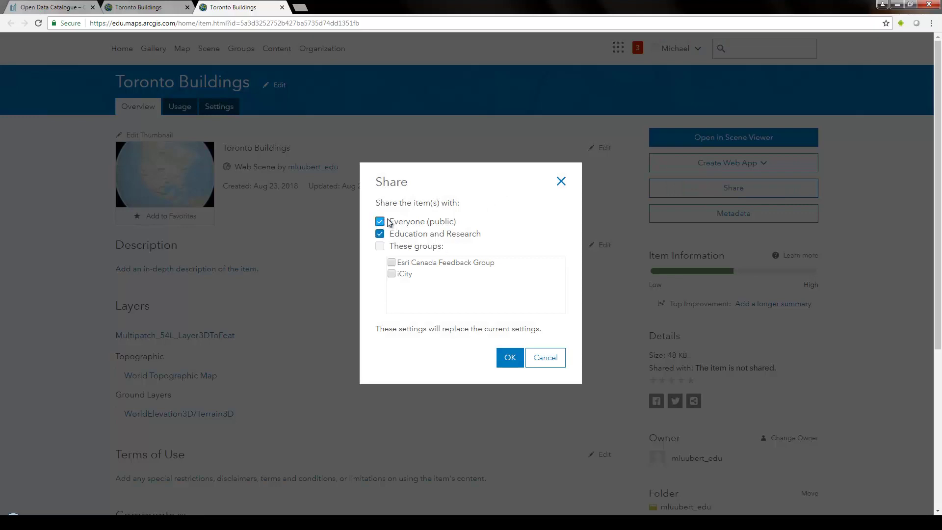
pyautogui.click(510, 357)
pyautogui.moveTo(936, 299); pyautogui.dragTo(936, 314)
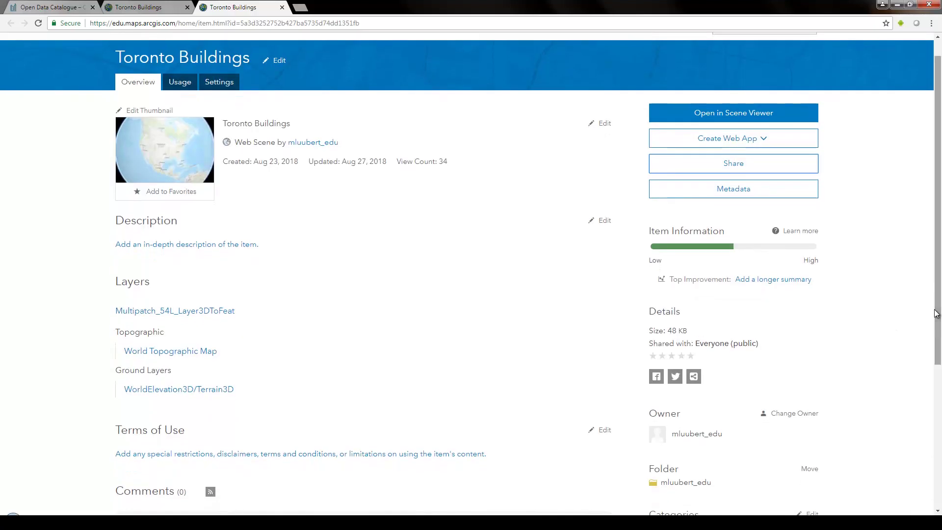
pyautogui.click(694, 382)
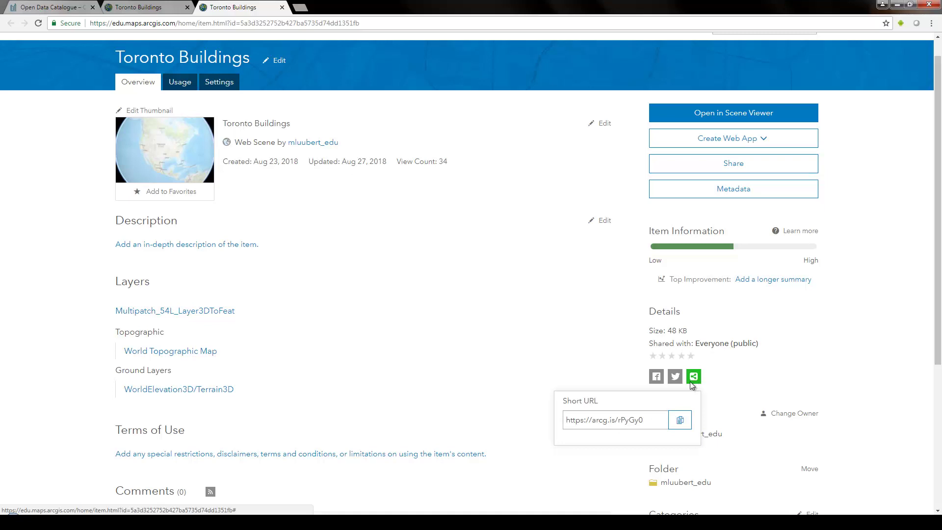